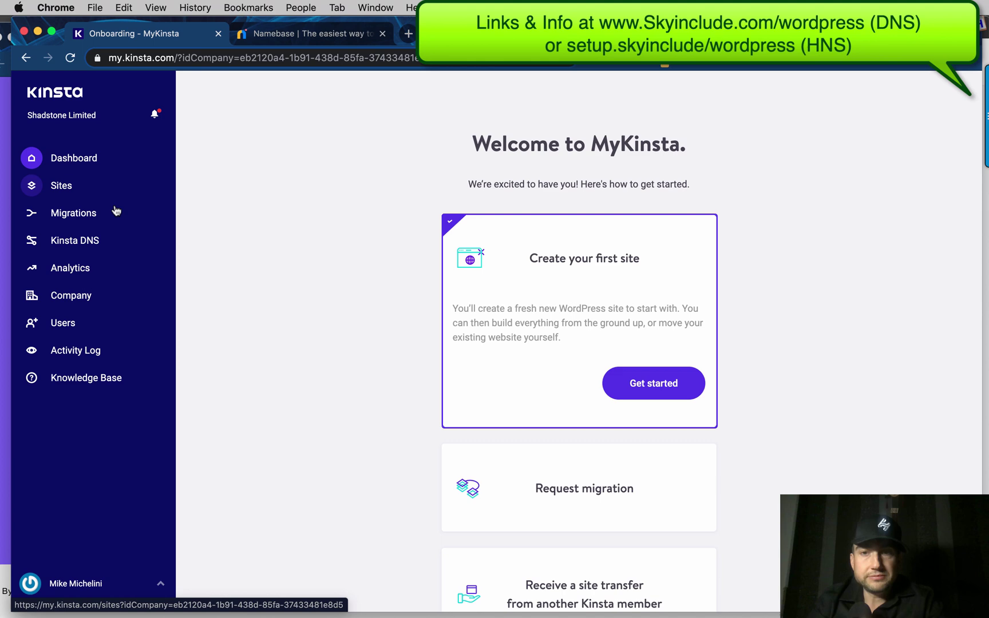
# Start a new site with domain happy.bartenders, name Bartenders, in the Hong Kong (HK) data center.
pyautogui.click(645, 392)
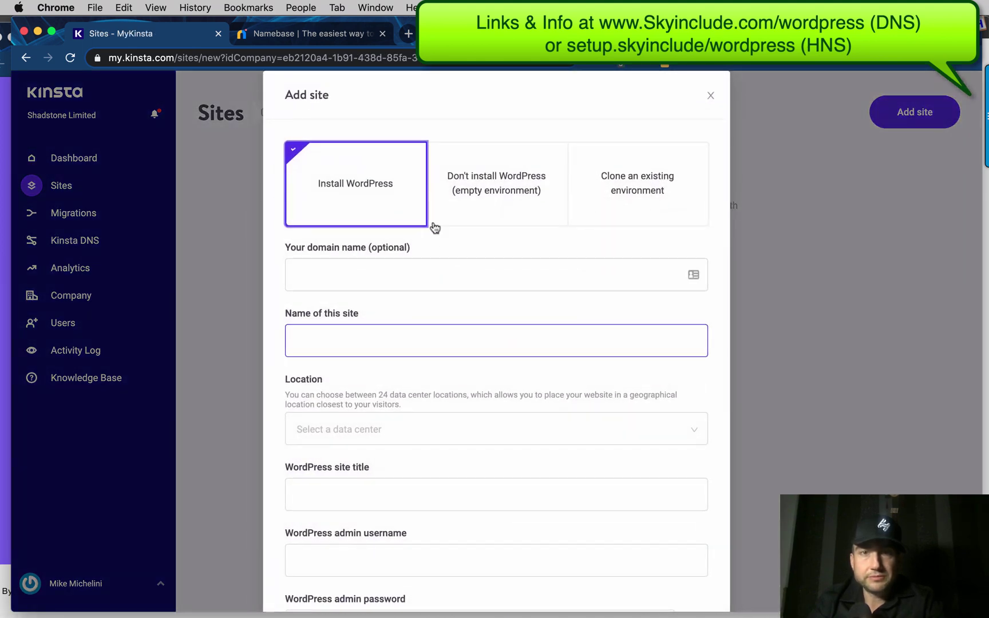
pyautogui.click(363, 271)
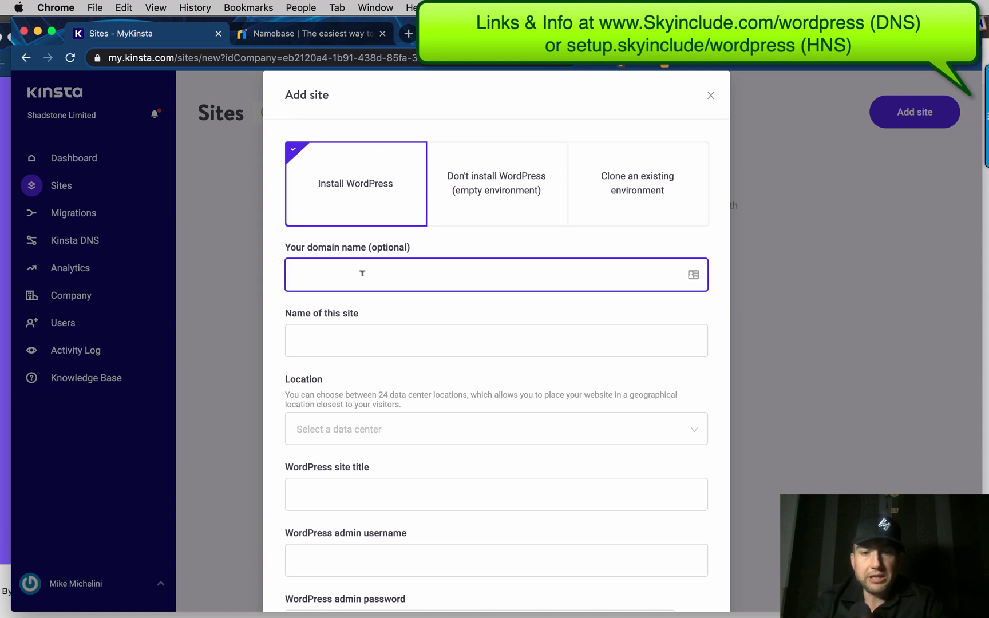
pyautogui.write('happy.bar')
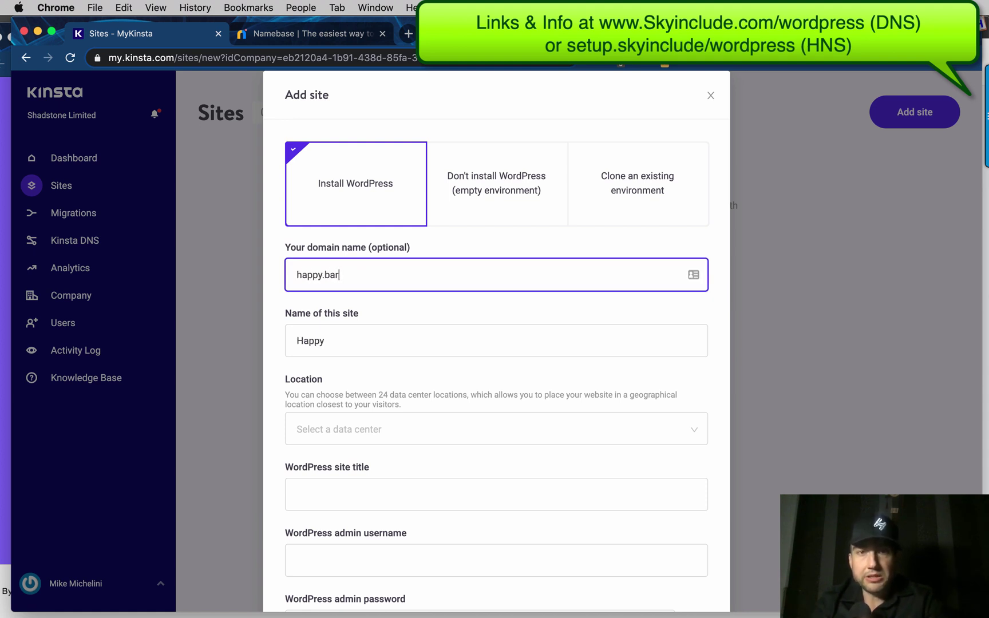
pyautogui.write('tenders')
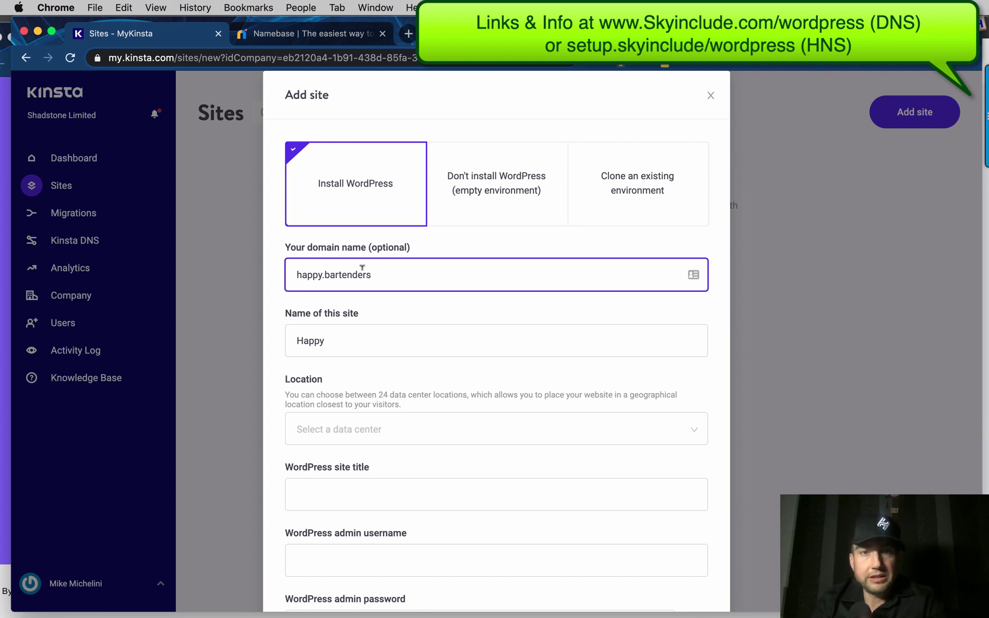
pyautogui.scroll(-2, 361, 269)
pyautogui.click(353, 280)
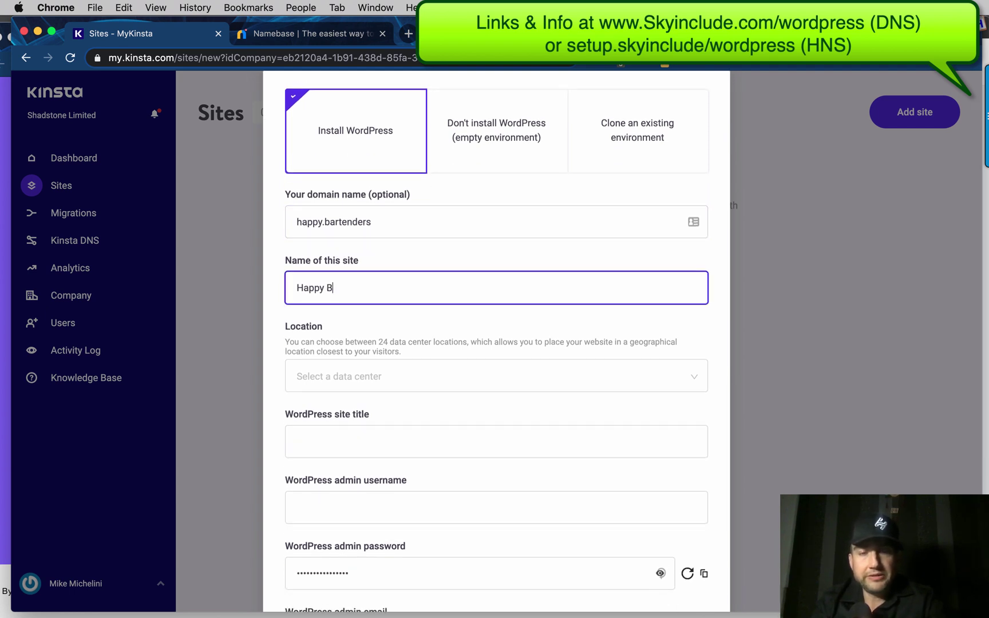
pyautogui.write('Bartenders')
pyautogui.click(328, 376)
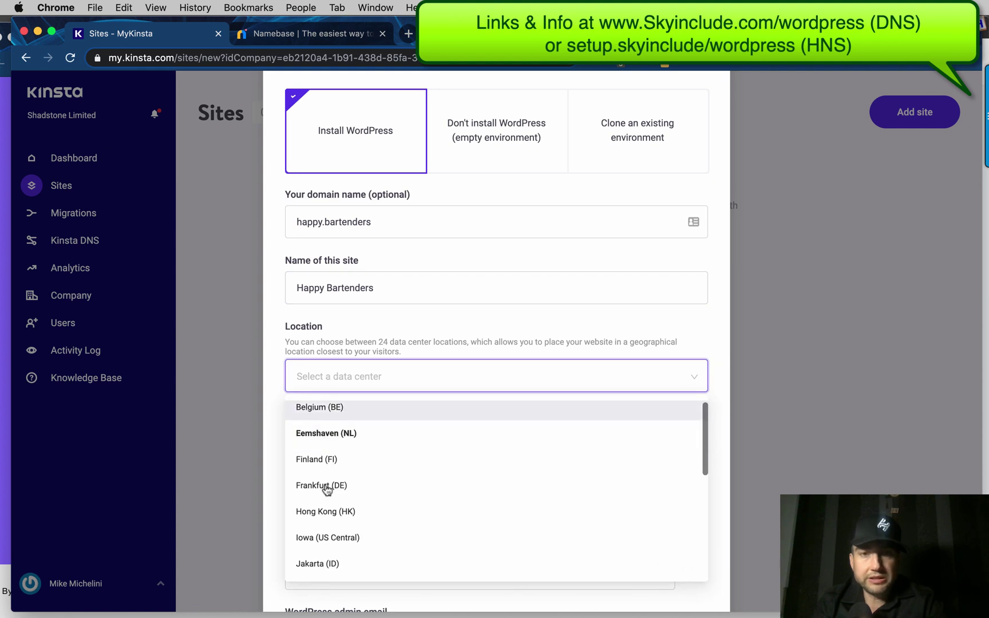
pyautogui.click(328, 511)
# Enter site title Happy Bartenders and admin username bartenders, copy the password, and create the site.
pyautogui.click(289, 445)
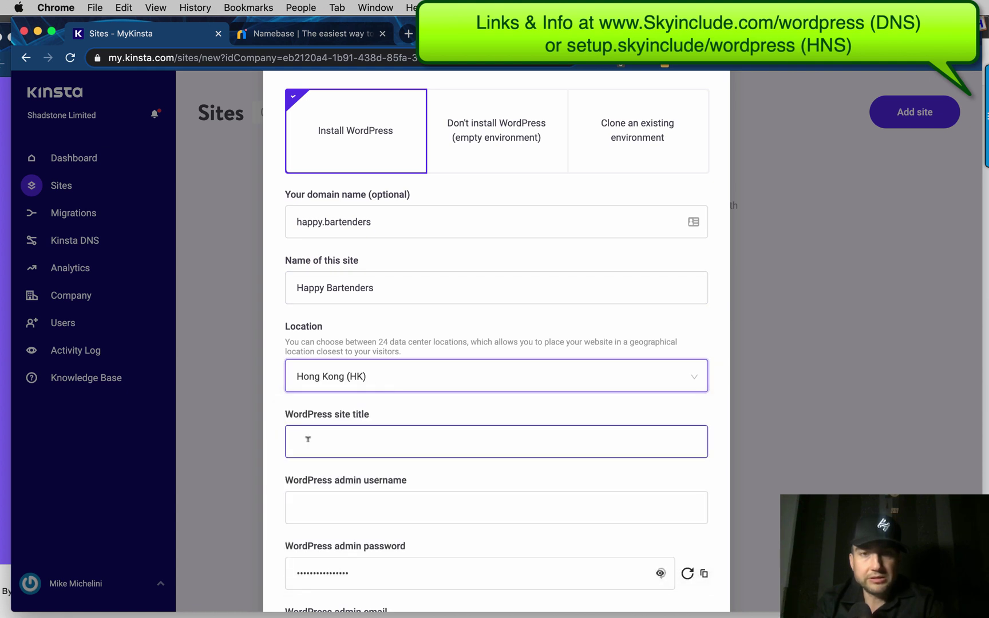
pyautogui.write('Happy B')
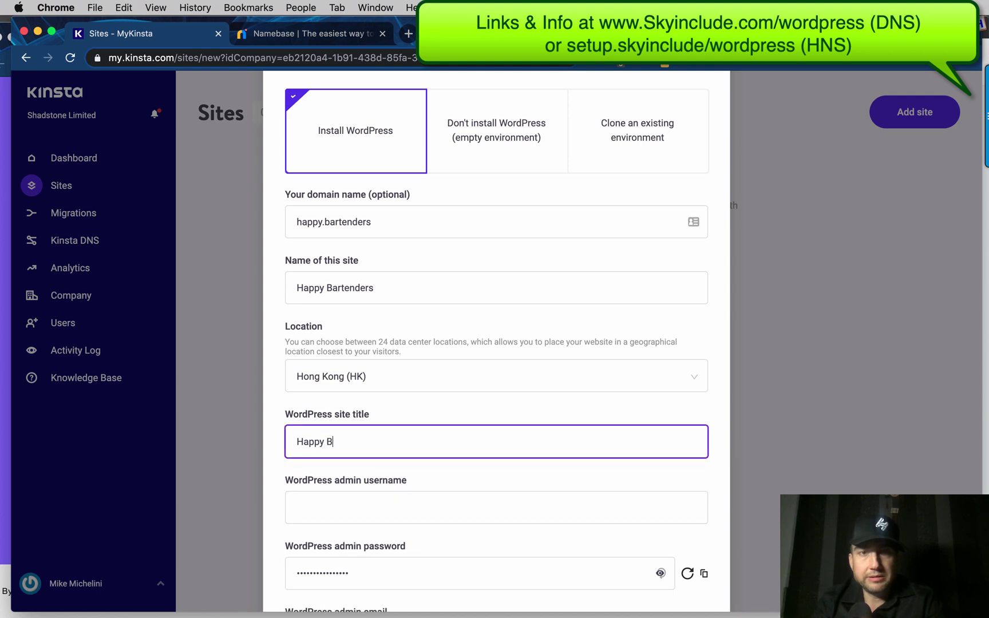
pyautogui.write('artenders')
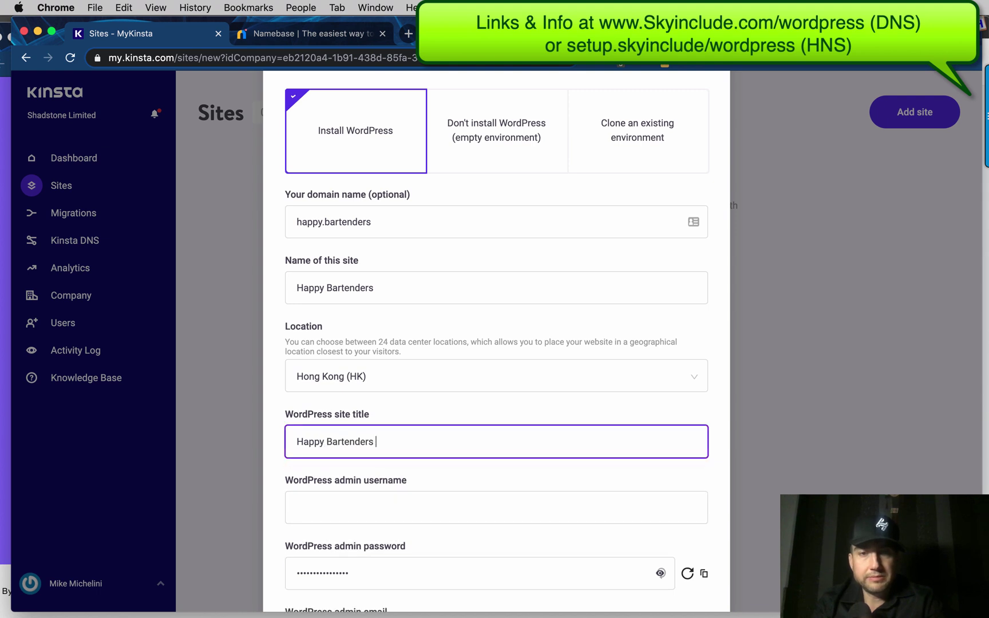
pyautogui.click(305, 523)
pyautogui.scroll(-3, 435, 498)
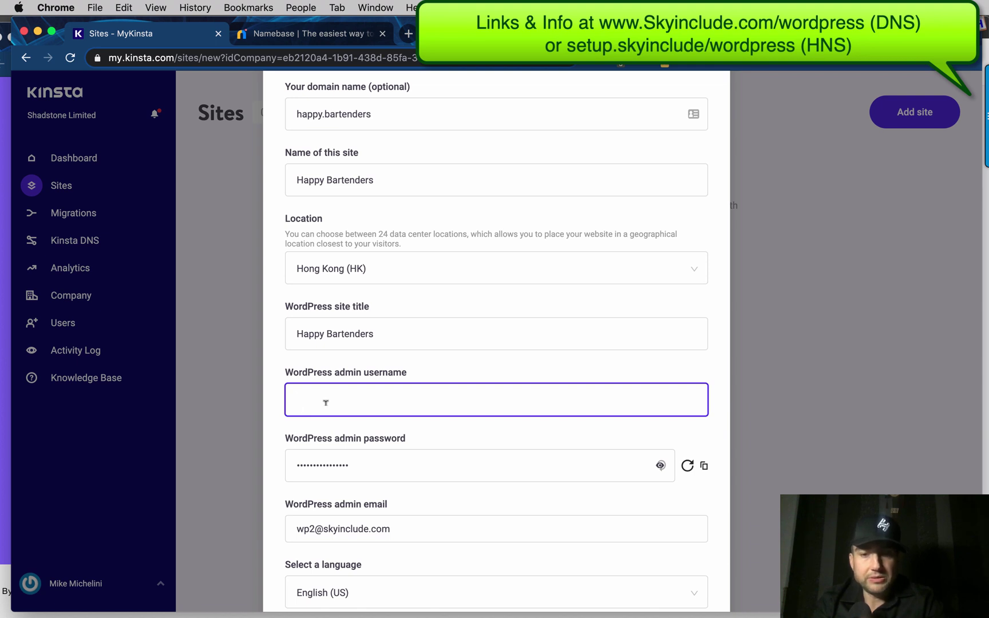
pyautogui.write('bart')
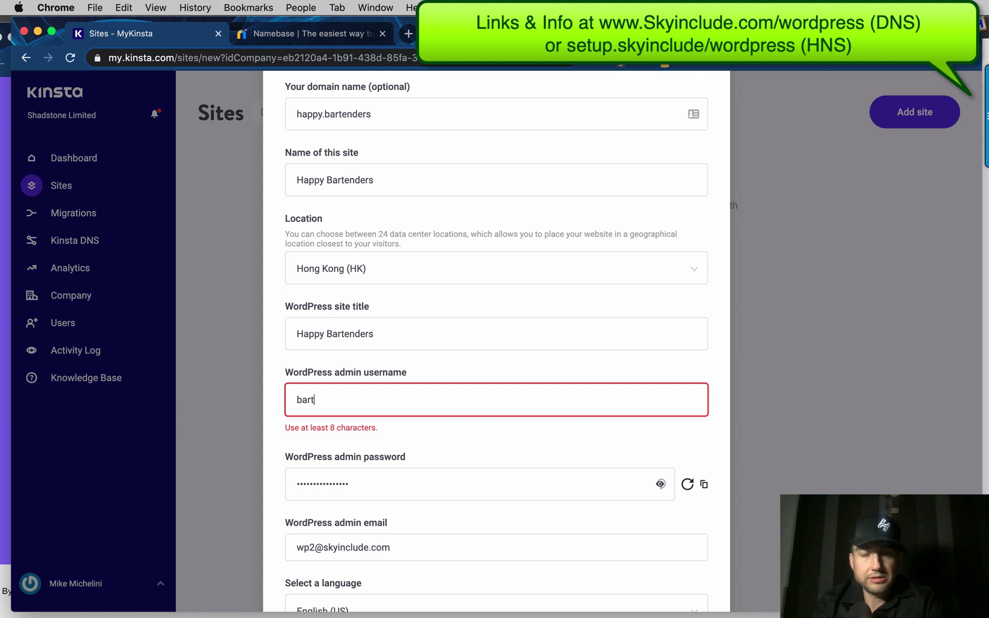
pyautogui.write('enders')
pyautogui.scroll(-5, 311, 304)
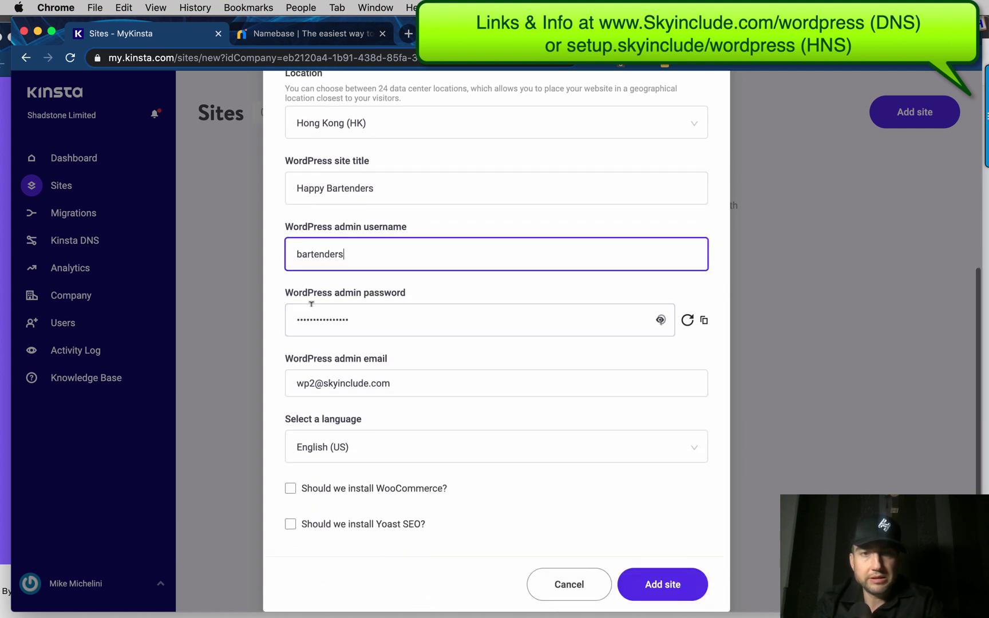
pyautogui.click(705, 322)
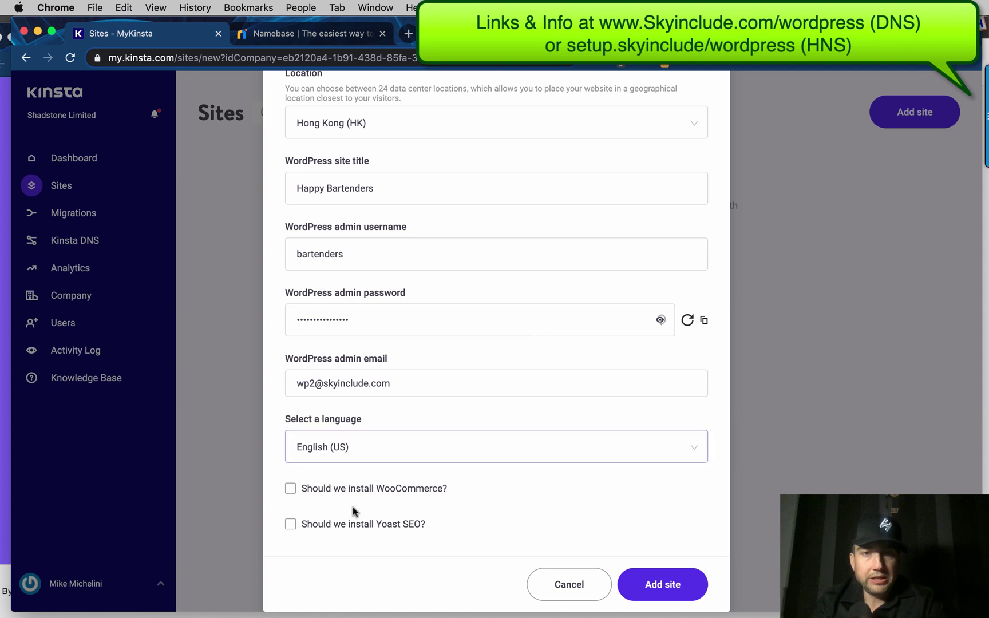
pyautogui.click(647, 585)
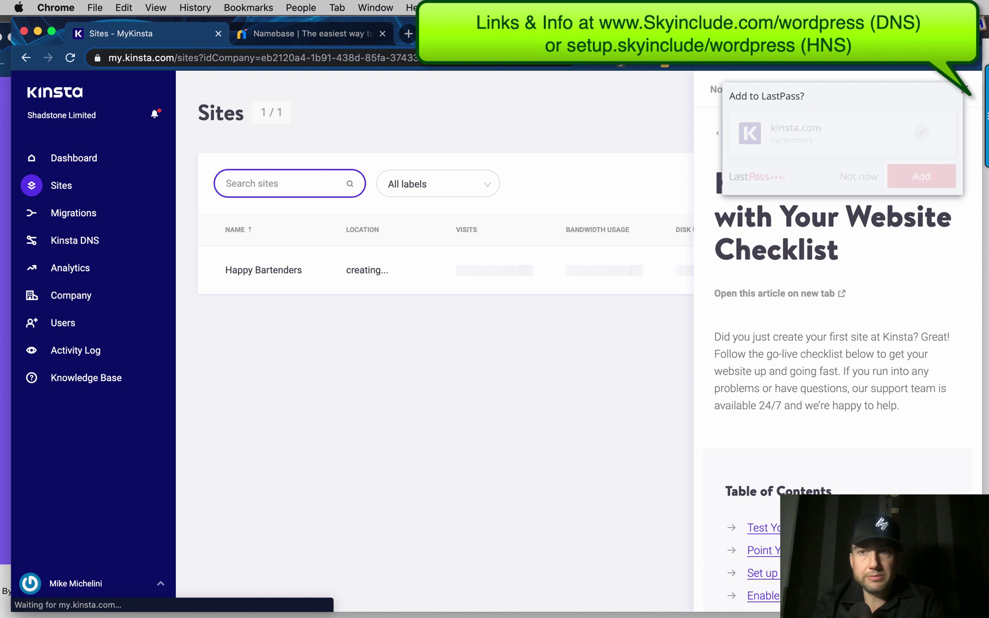
# Save the new WordPress admin login to LastPass while the site is being created.
pyautogui.click(920, 177)
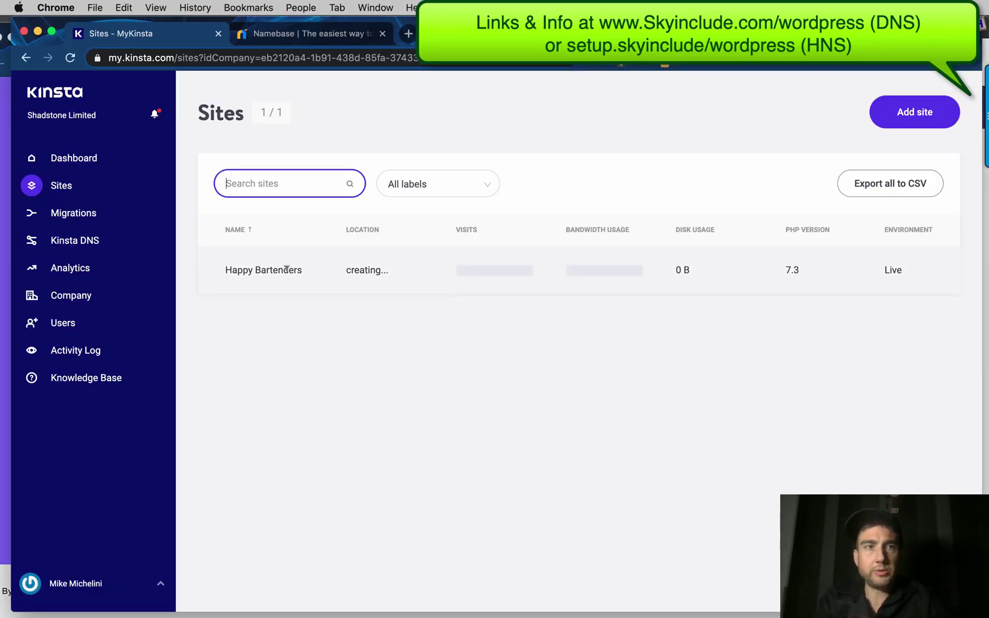
# Add happy.bartenders as the first domain in Kinsta DNS to get its AWS nameservers.
pyautogui.click(78, 242)
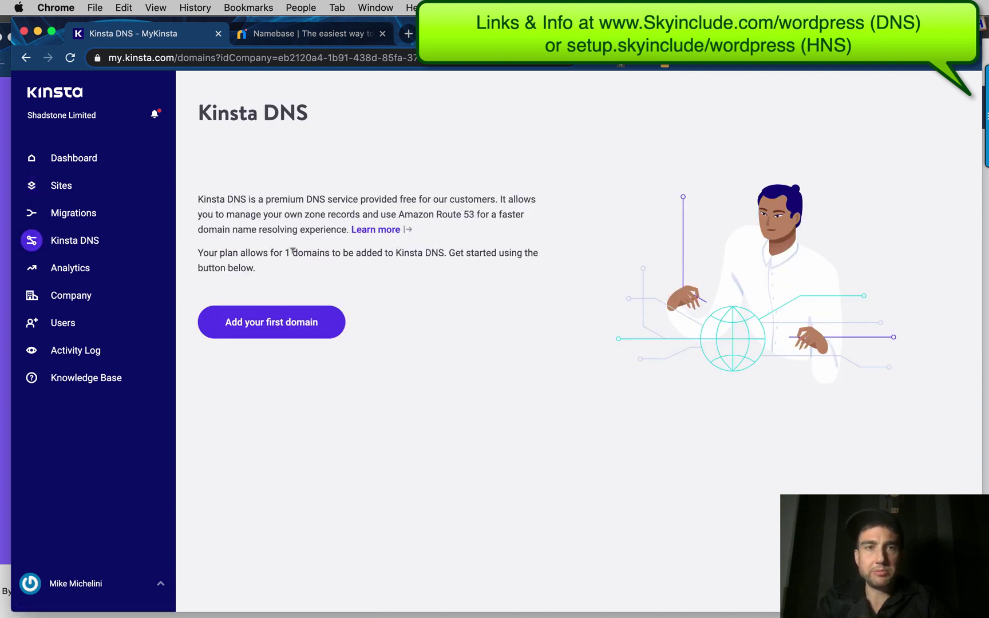
pyautogui.click(280, 321)
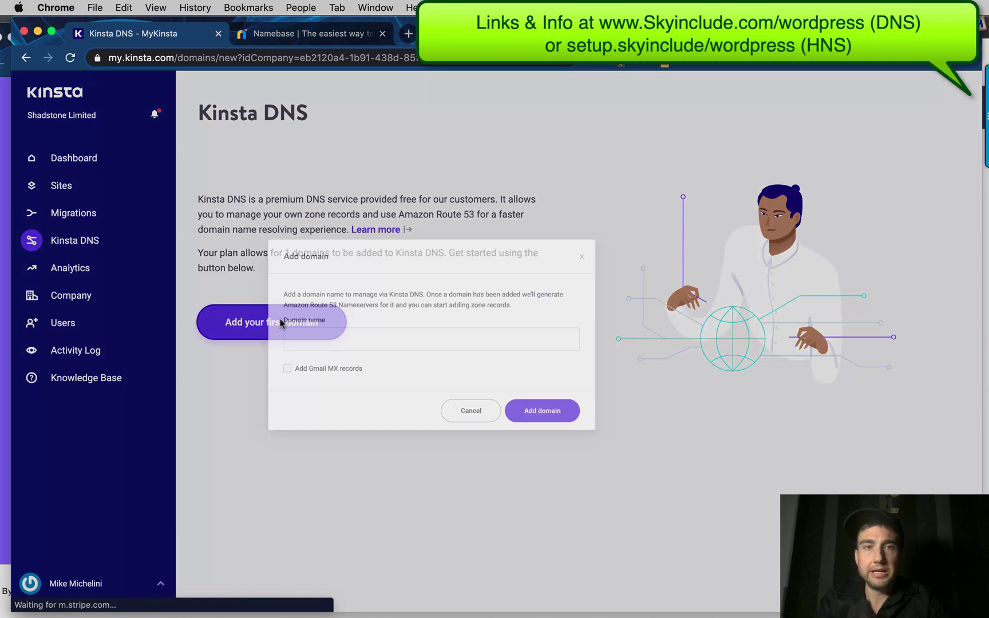
pyautogui.click(325, 343)
pyautogui.write('happ')
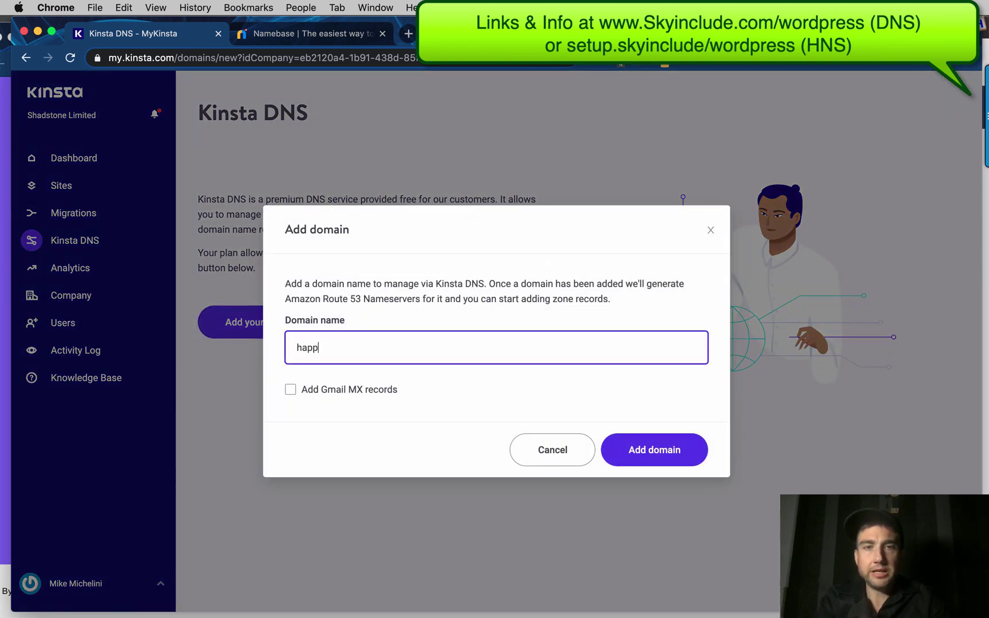
pyautogui.write('y.bartenders')
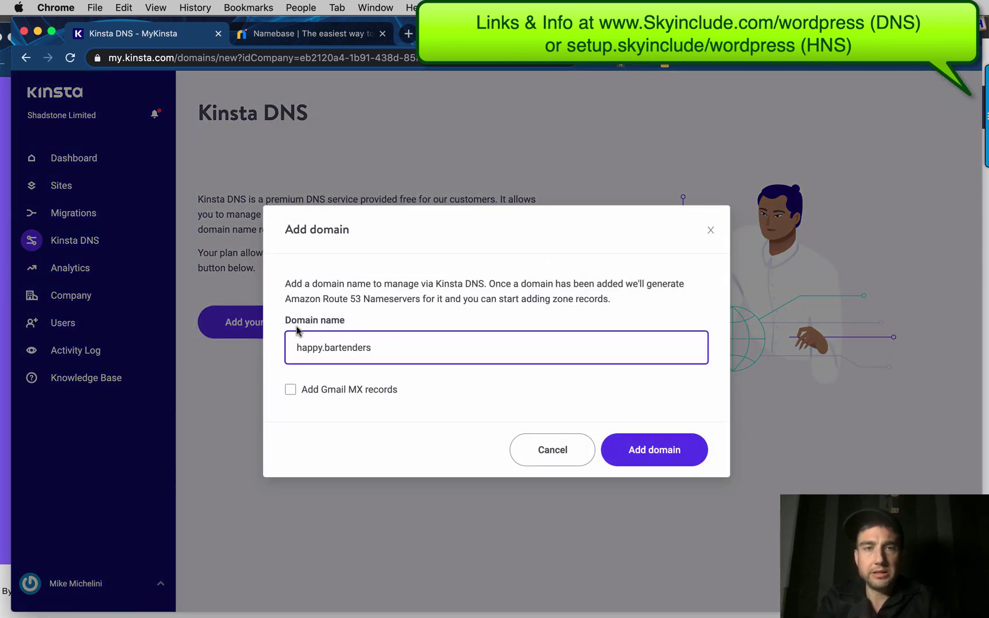
pyautogui.click(645, 450)
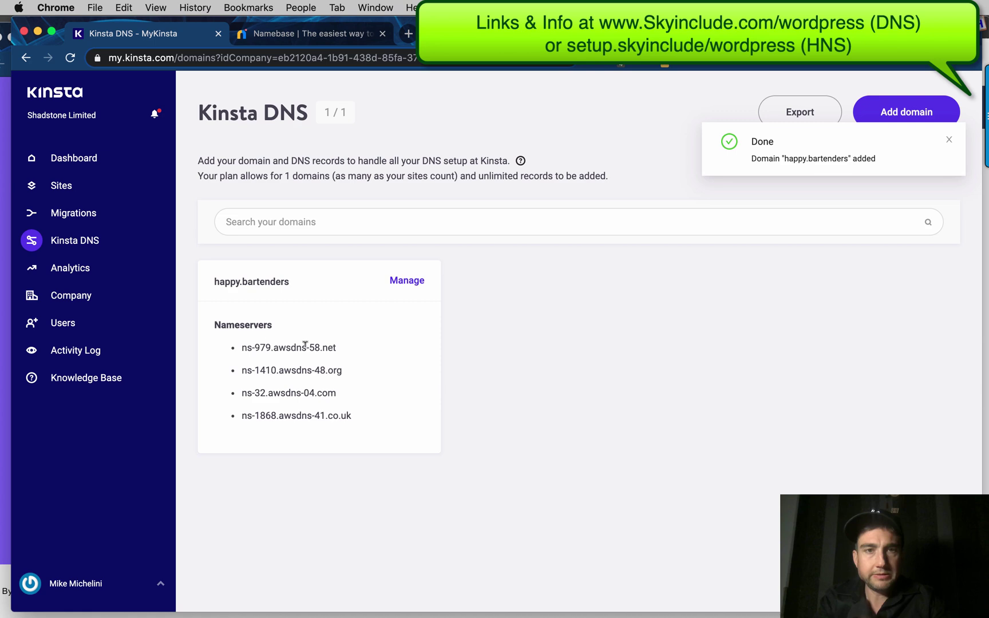
pyautogui.click(407, 282)
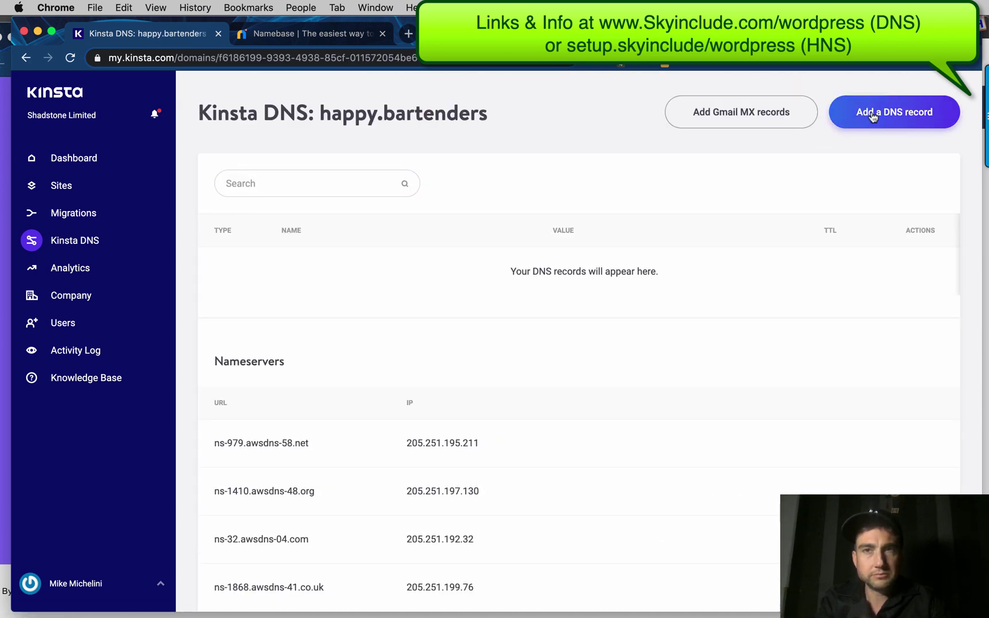
pyautogui.click(873, 114)
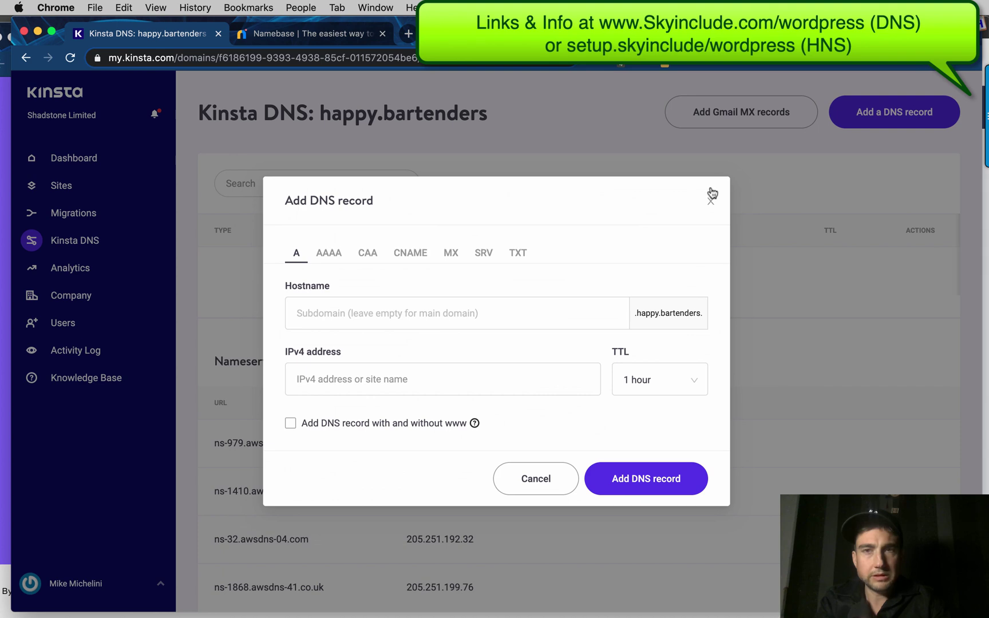
pyautogui.click(712, 202)
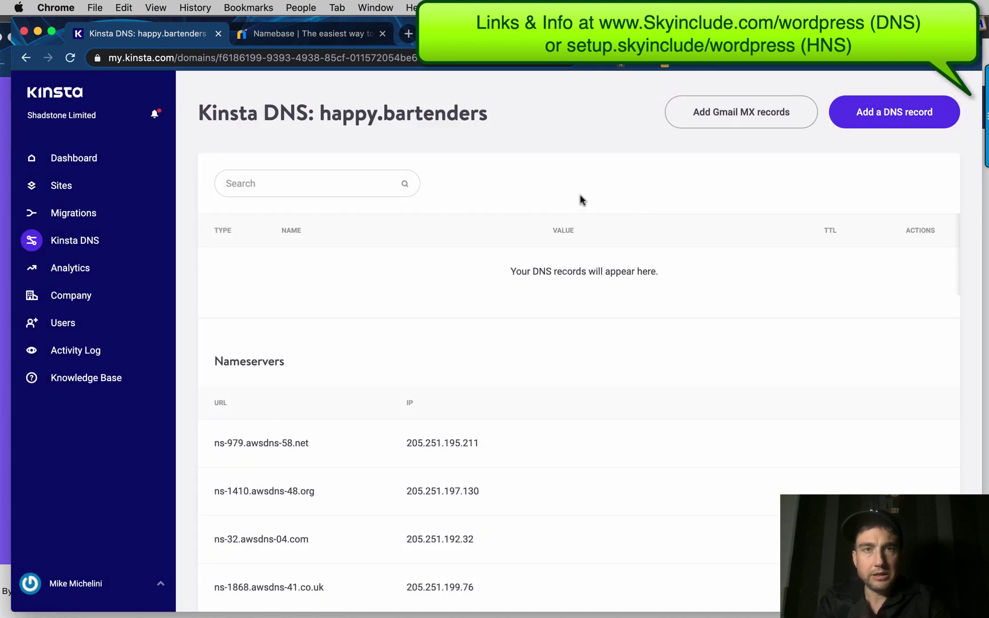
pyautogui.click(882, 123)
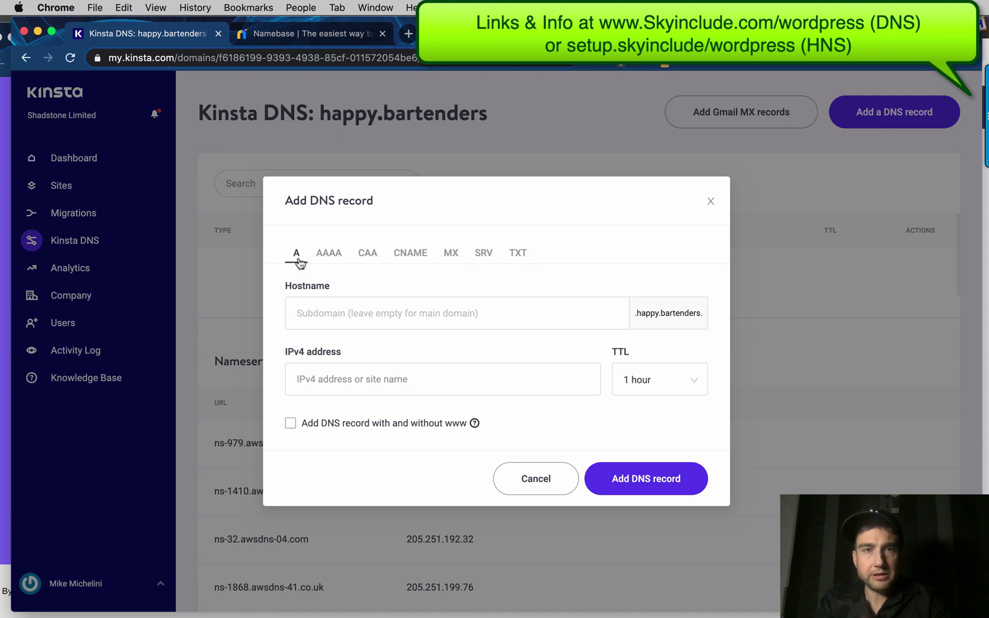
pyautogui.click(319, 302)
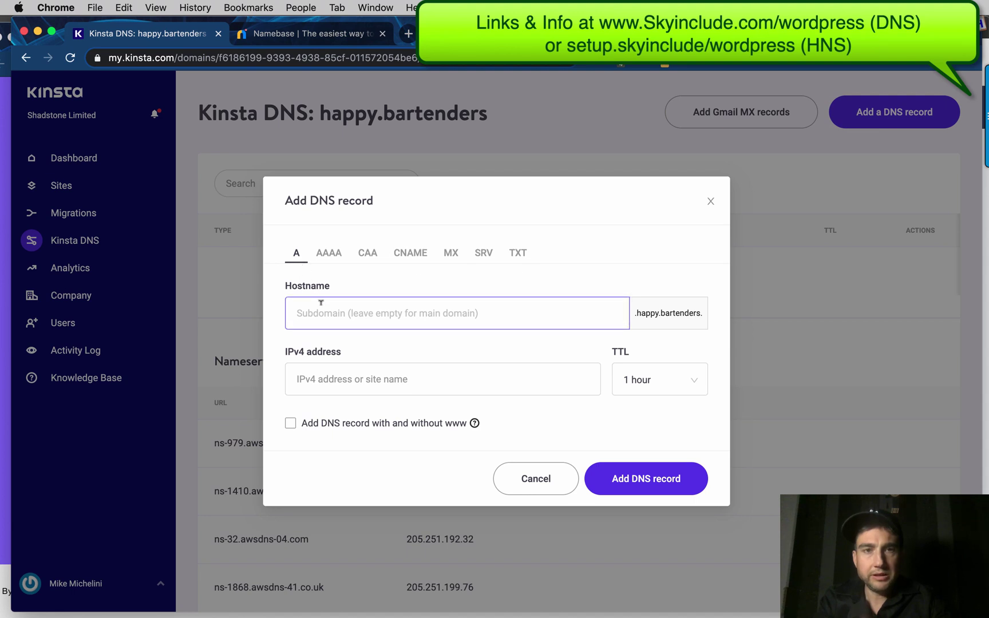
pyautogui.click(327, 379)
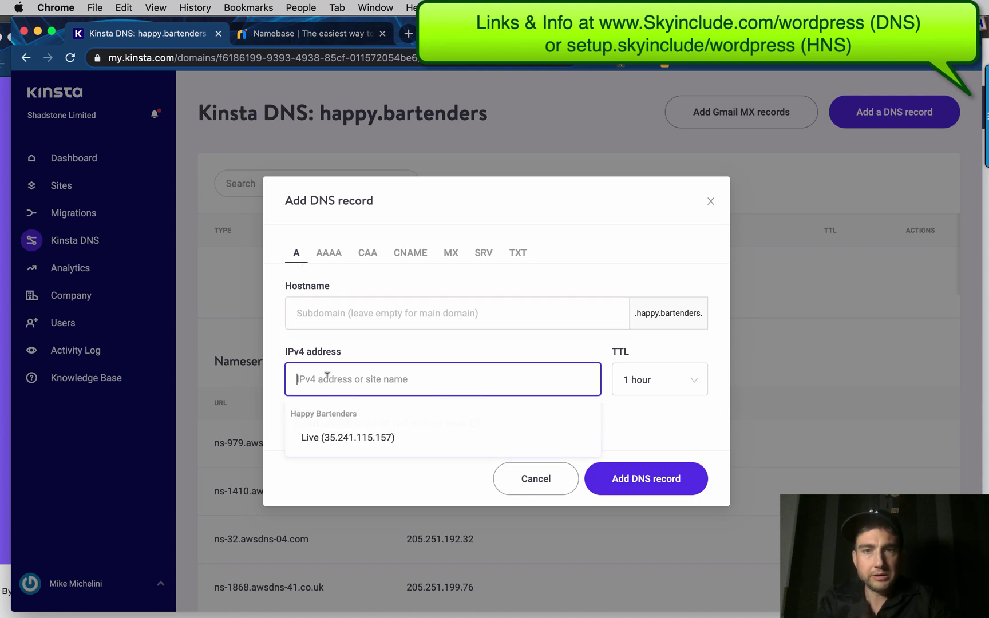
pyautogui.click(332, 439)
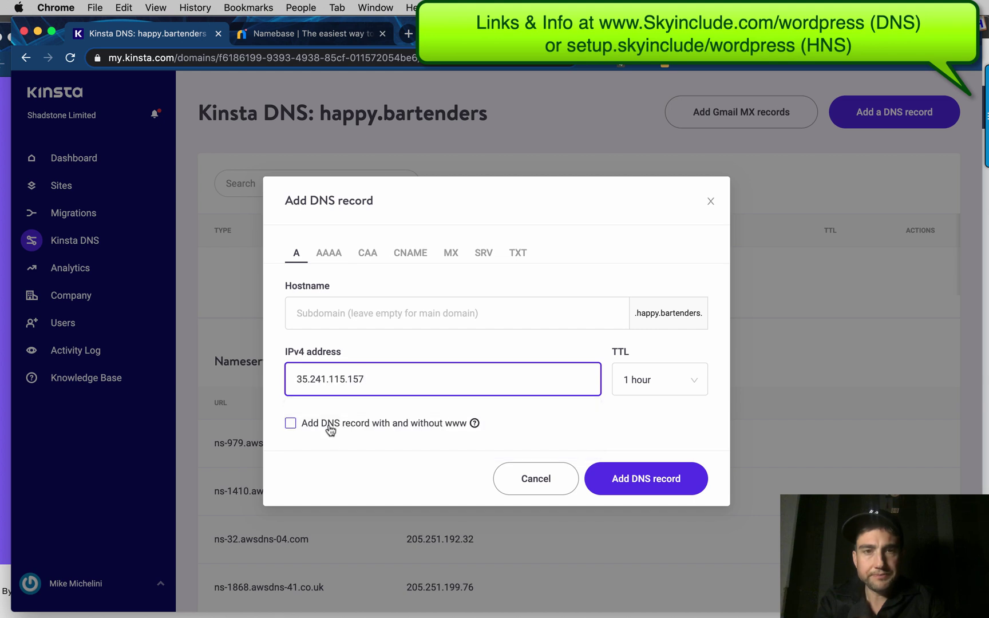
pyautogui.click(316, 431)
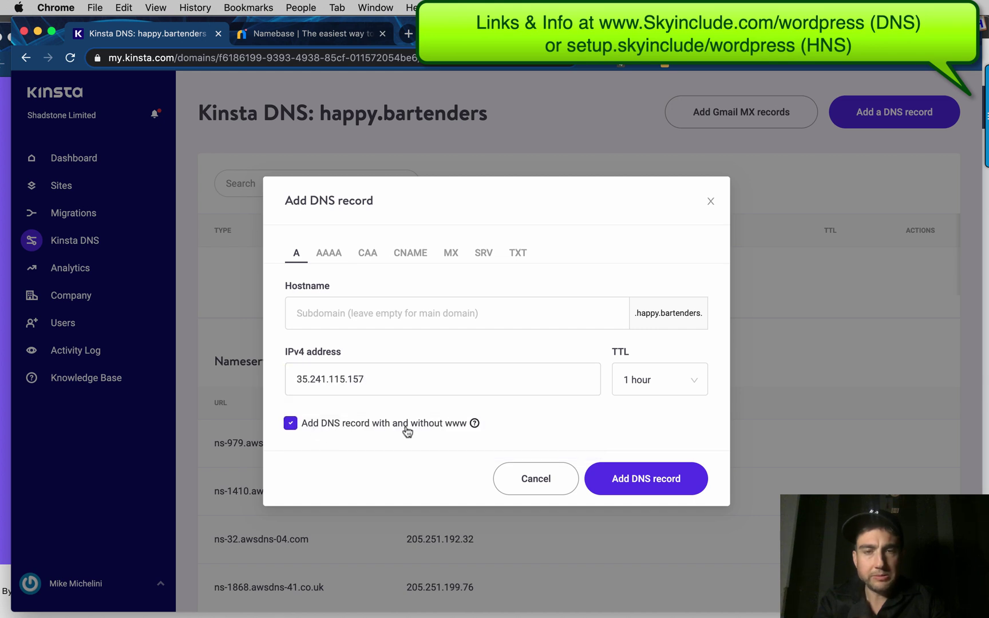
pyautogui.click(637, 486)
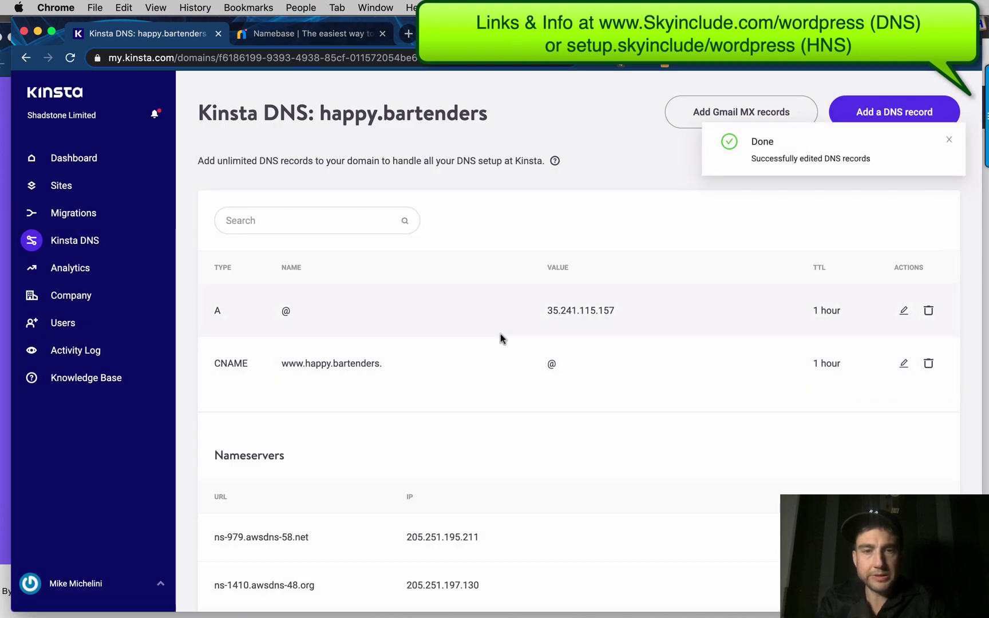
# Copy the first nameserver IP, 205.251.195.211.
pyautogui.scroll(-5, 500, 337)
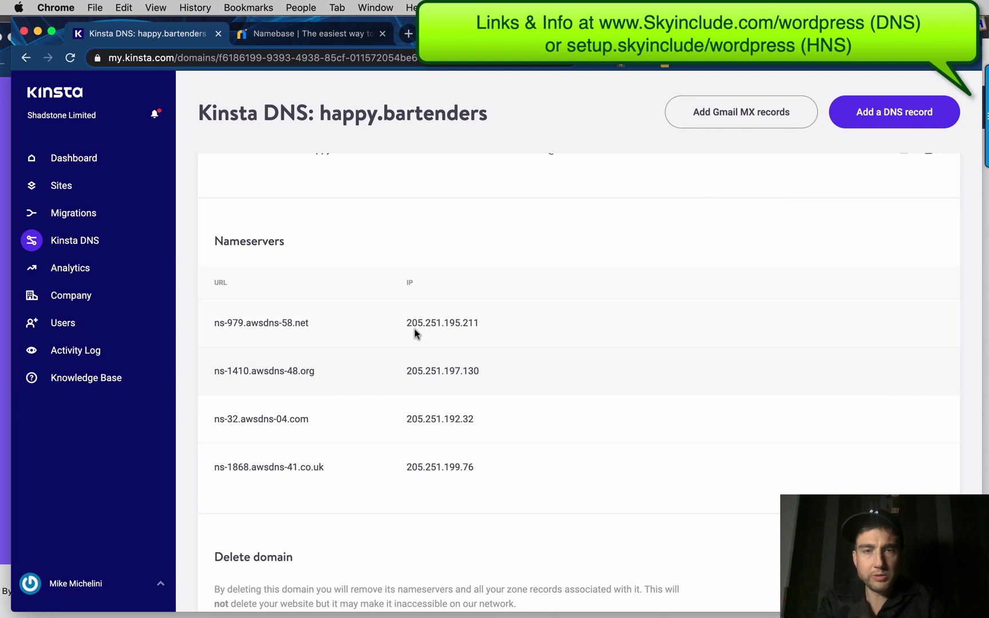
pyautogui.moveTo(484, 325); pyautogui.dragTo(405, 323)
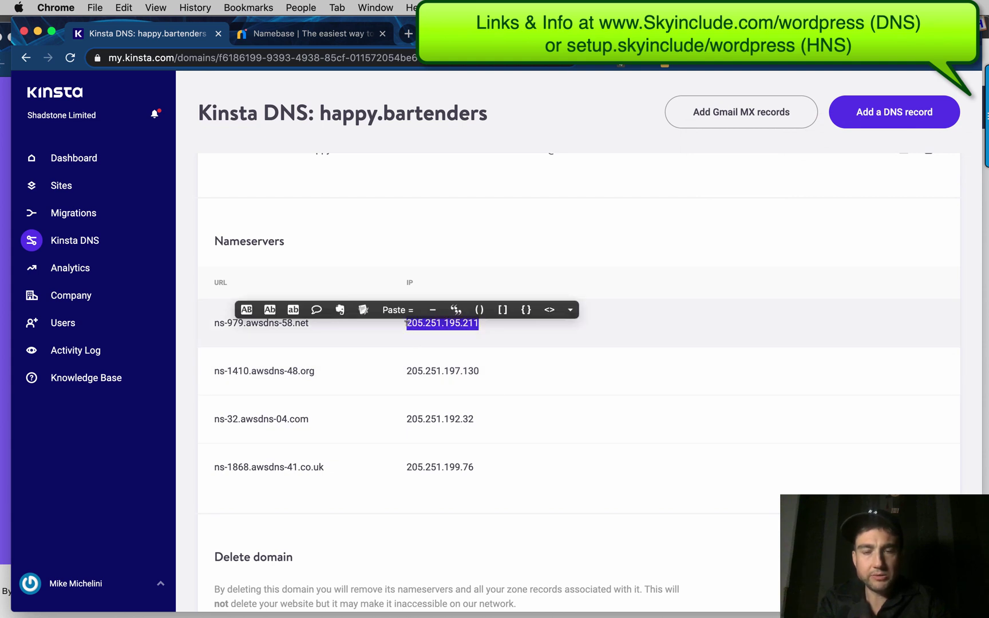
pyautogui.press('super+c')
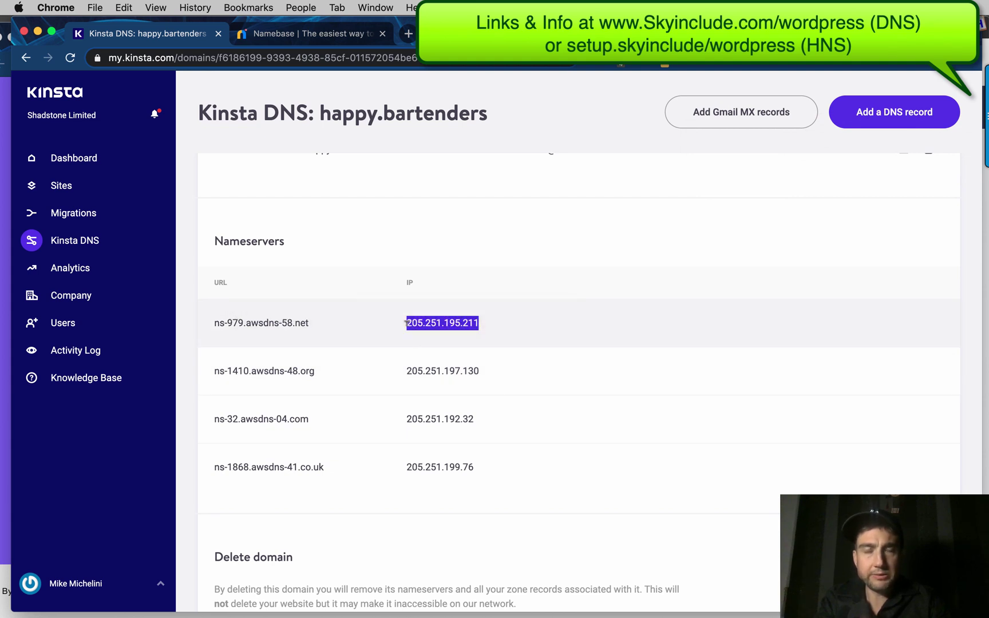
# In Namebase, replace the ns1 NS record value 44.231.6.183 with 205.251.195.211.
pyautogui.click(282, 32)
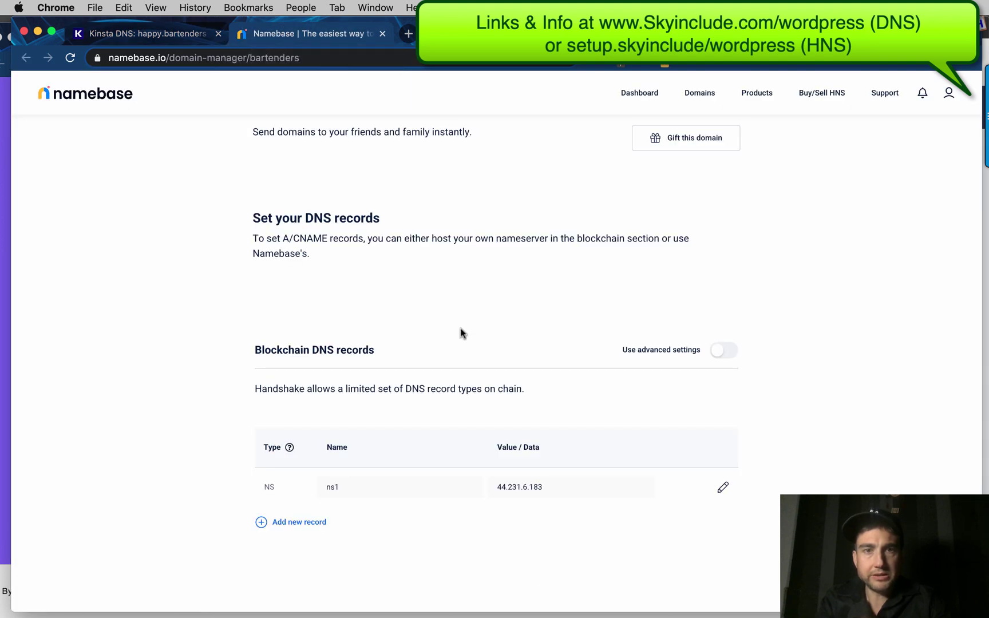
pyautogui.scroll(10, 507, 385)
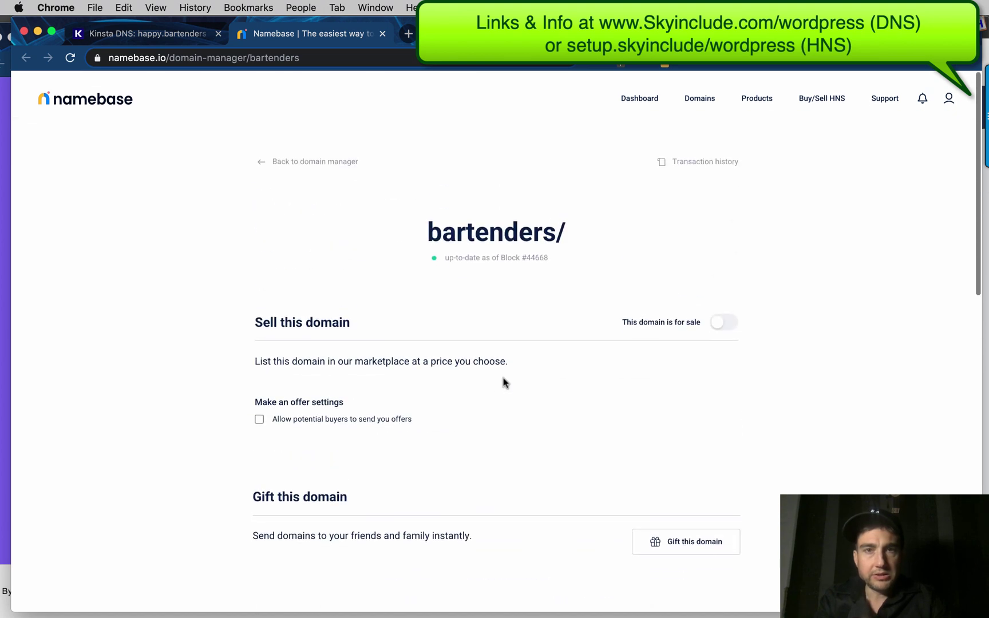
pyautogui.scroll(-5, 536, 255)
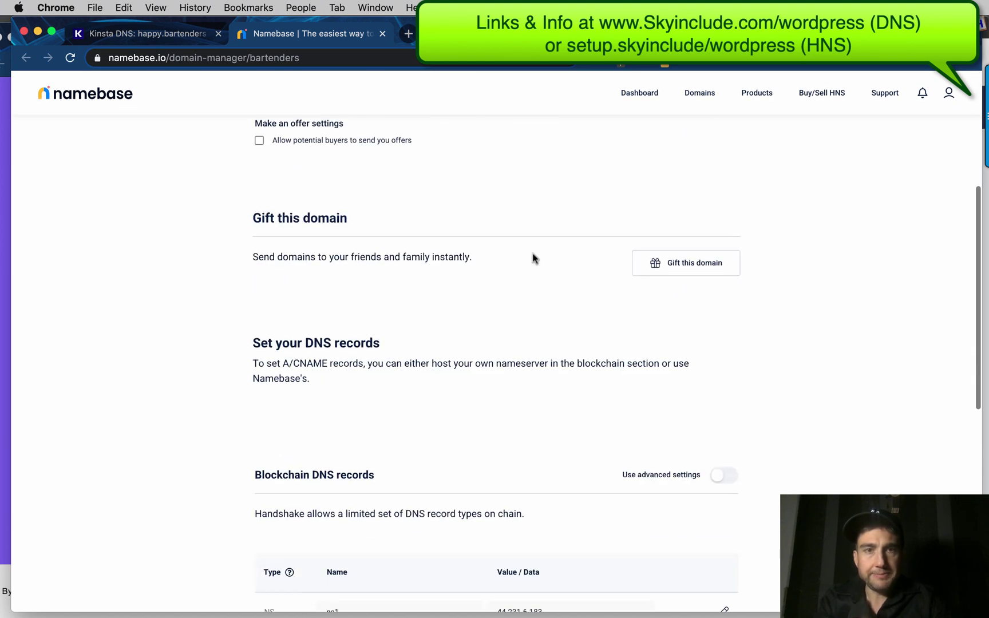
pyautogui.scroll(-4, 412, 261)
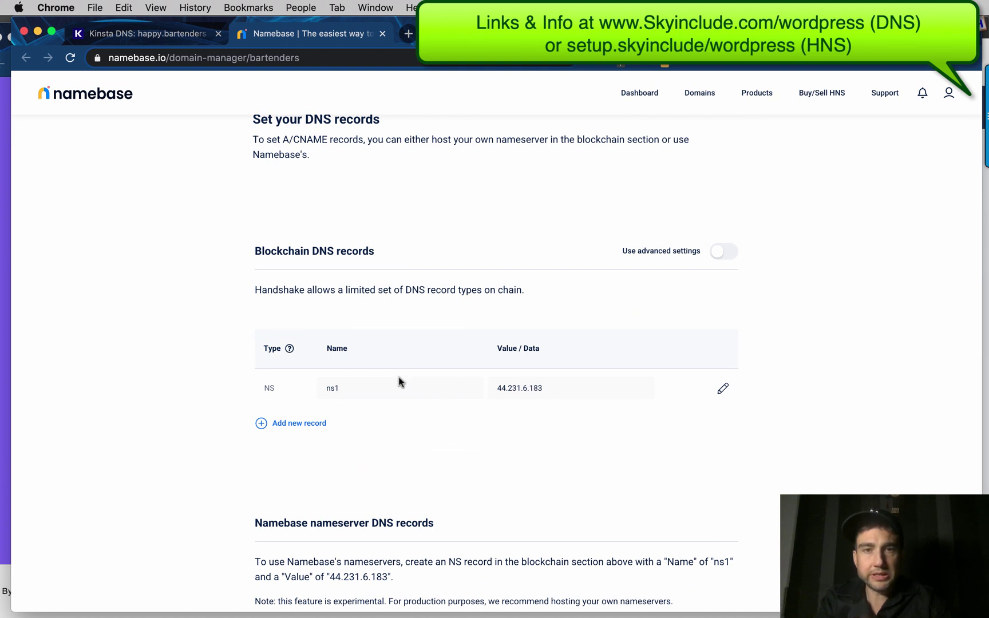
pyautogui.click(723, 388)
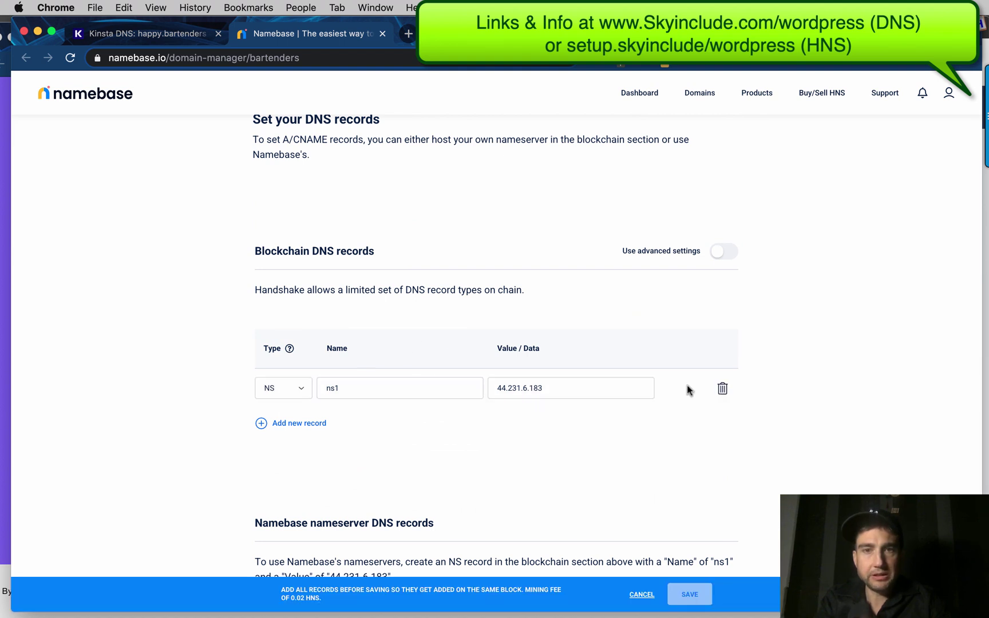
pyautogui.doubleClick(567, 386)
pyautogui.press('BackSpace')
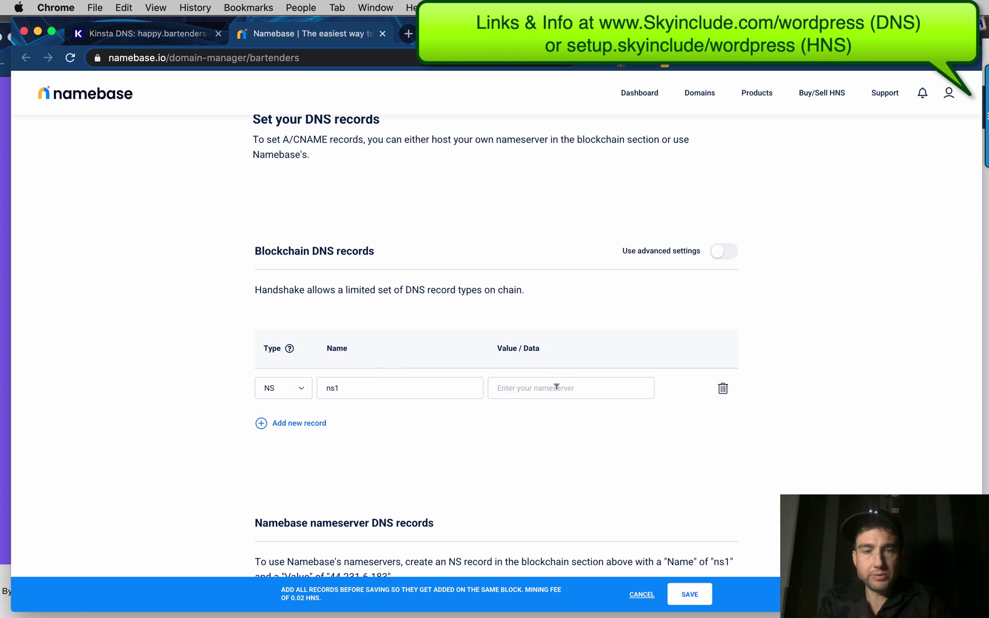
pyautogui.press('super+v')
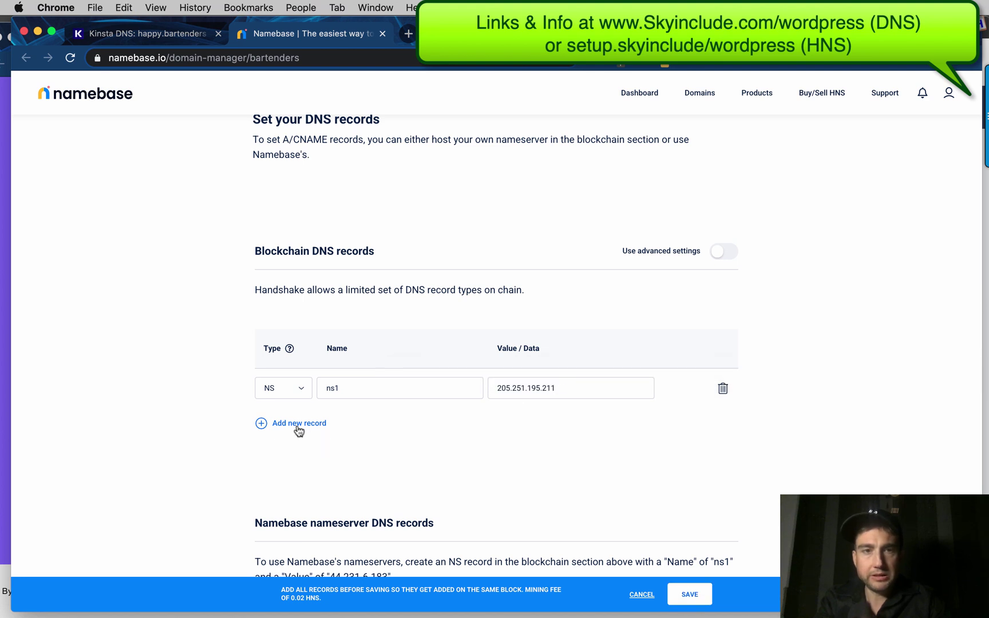
# Add three new blank DNS records and set each to type NS.
pyautogui.click(298, 429)
pyautogui.click(298, 430)
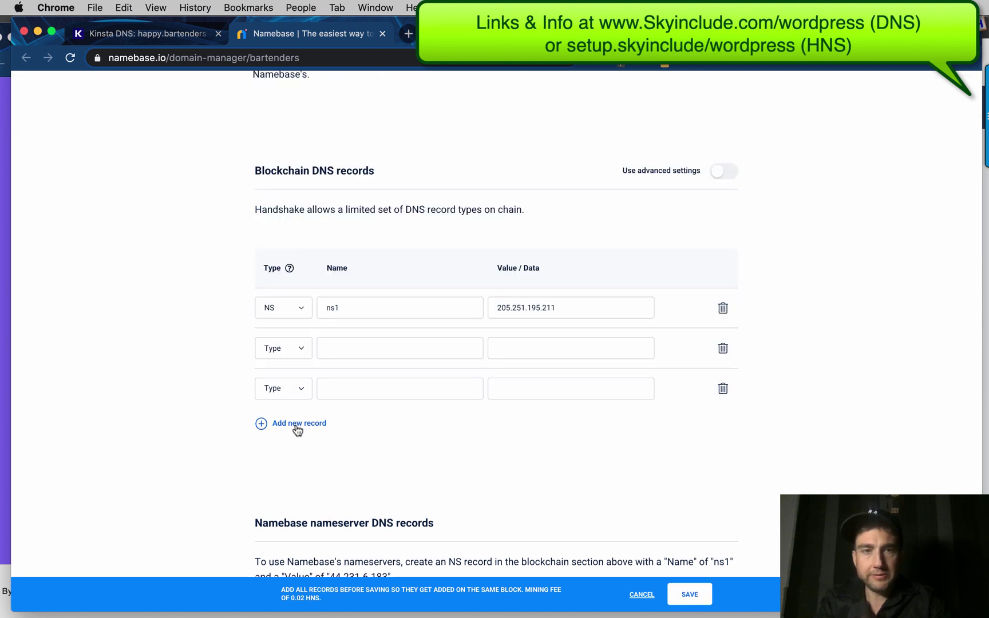
pyautogui.click(298, 429)
pyautogui.click(284, 309)
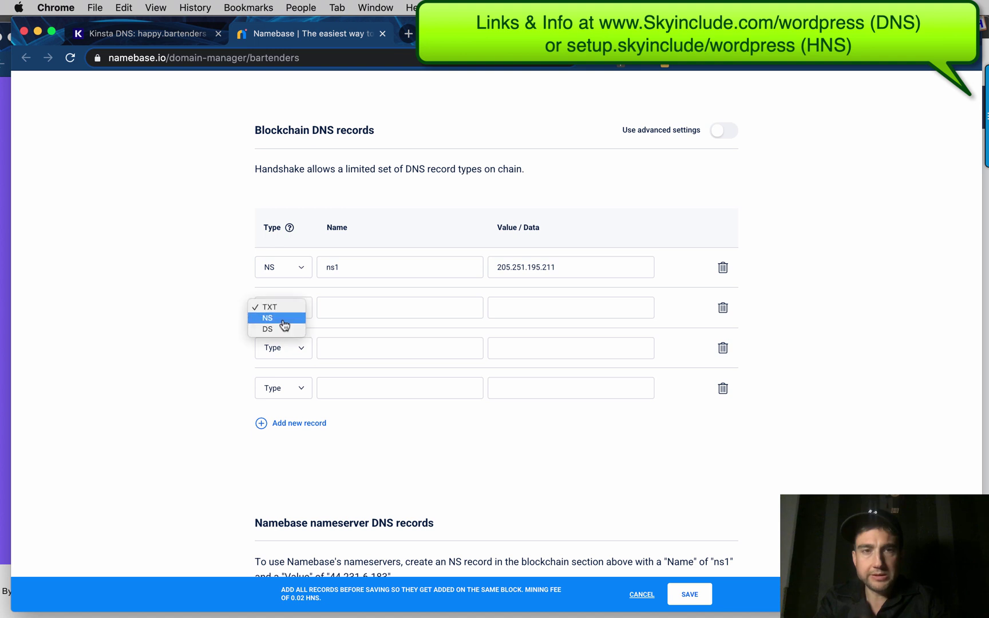
pyautogui.click(285, 319)
pyautogui.click(283, 348)
pyautogui.click(284, 359)
pyautogui.click(285, 393)
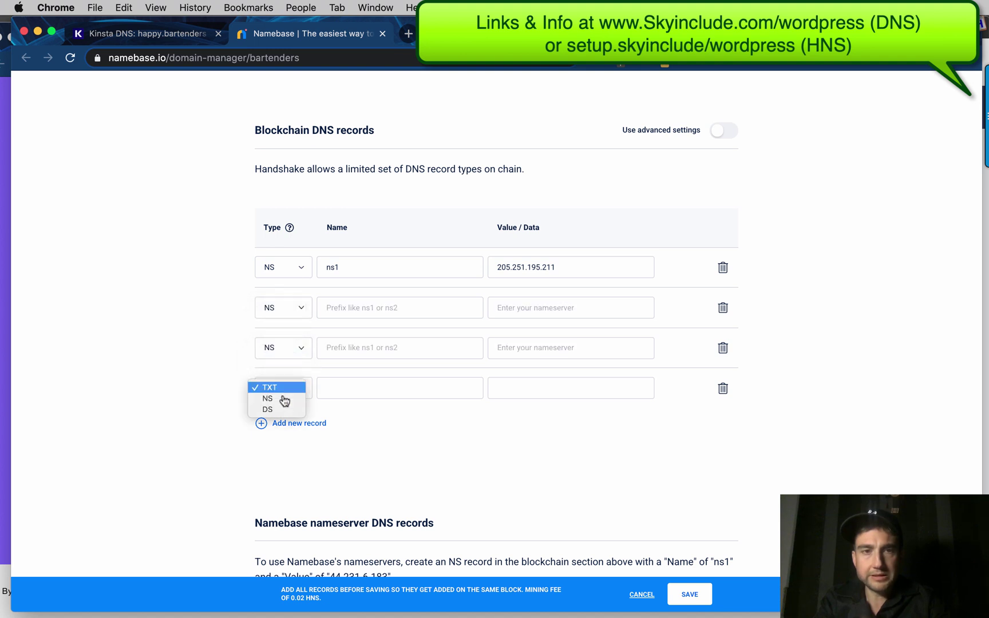
pyautogui.click(285, 399)
# Name the three new NS records ns2, ns3 and ns4.
pyautogui.click(330, 308)
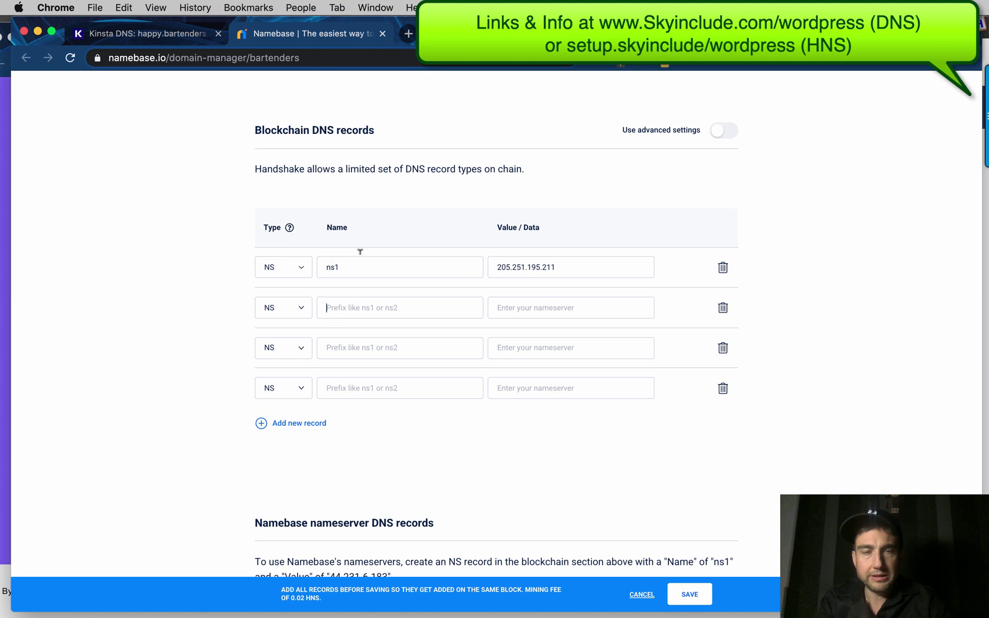
pyautogui.write('ns2')
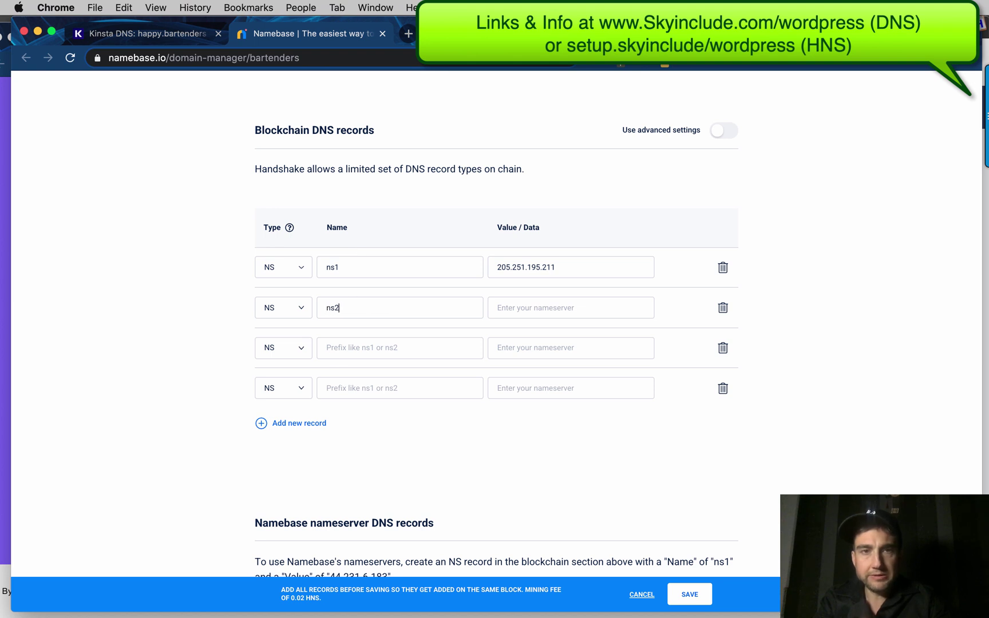
pyautogui.click(353, 344)
pyautogui.write('ns3')
pyautogui.click(354, 387)
pyautogui.write('ns4')
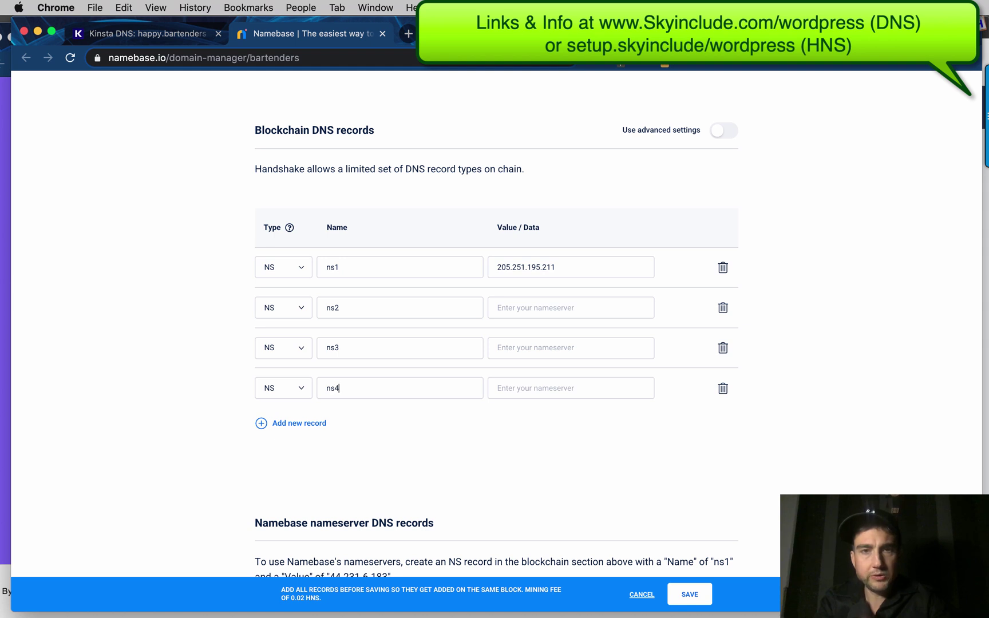
# Copy Kinsta's second nameserver IP 205.251.197.130 into the ns2 record's value.
pyautogui.click(178, 33)
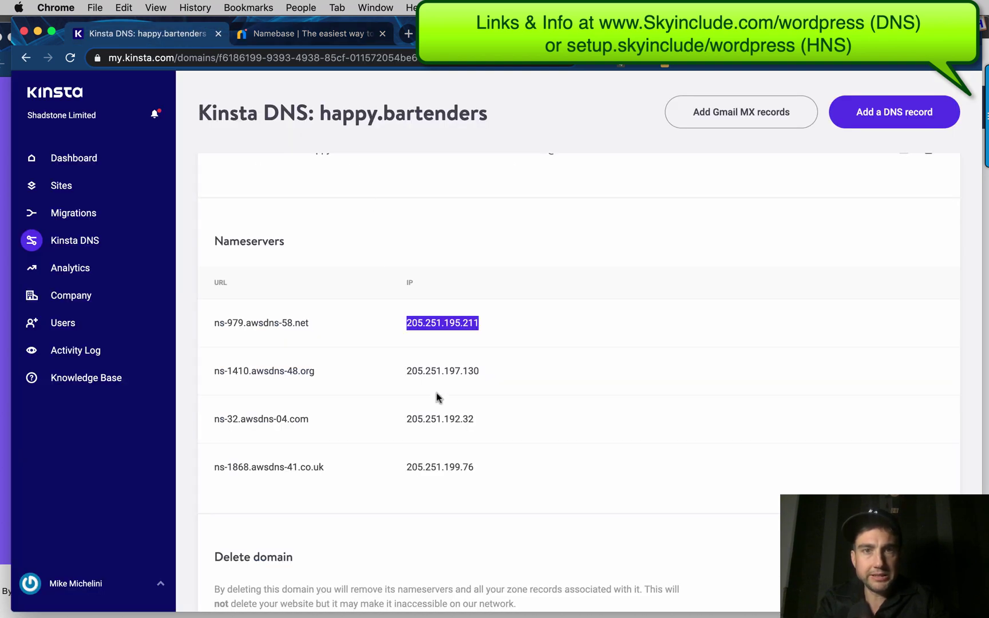
pyautogui.moveTo(481, 372); pyautogui.dragTo(404, 372)
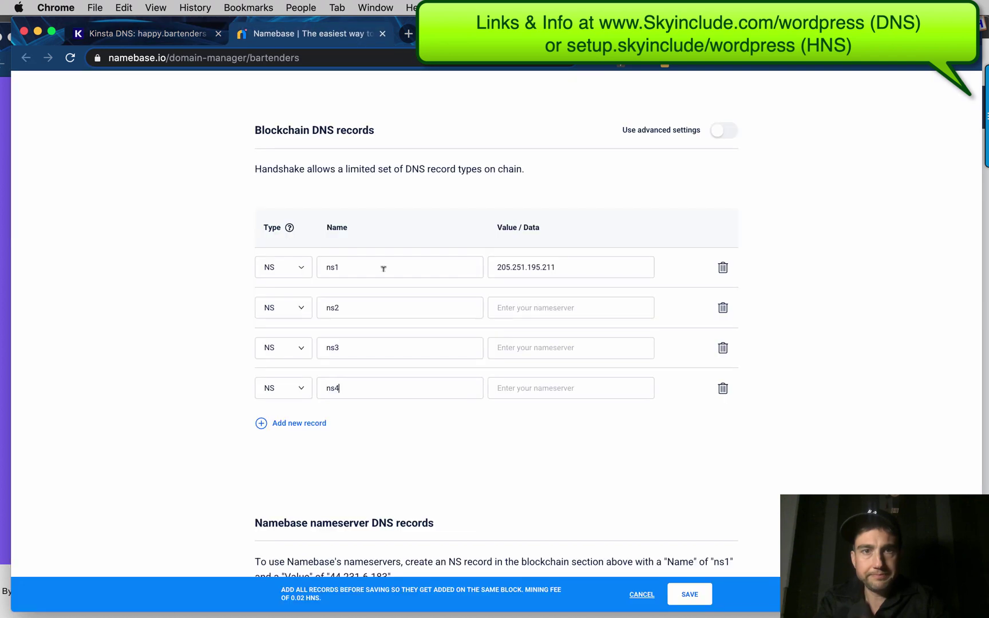
pyautogui.click(327, 34)
pyautogui.click(528, 304)
pyautogui.press('super+v')
# Copy Kinsta's third nameserver IP 205.251.192.32 into the ns3 record's value.
pyautogui.click(156, 32)
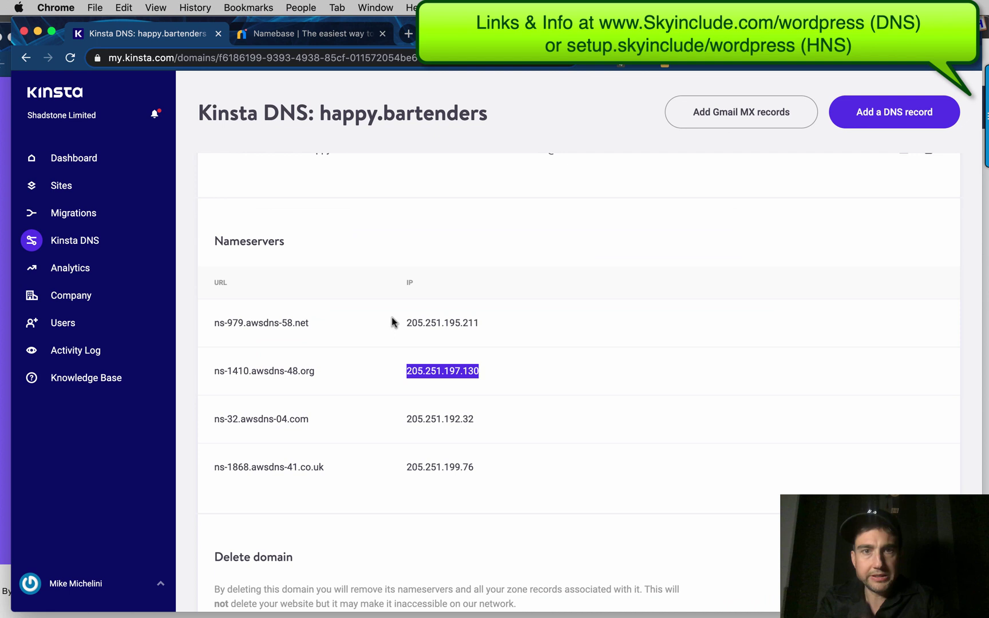
pyautogui.moveTo(489, 421); pyautogui.dragTo(405, 420)
pyautogui.press('super+c')
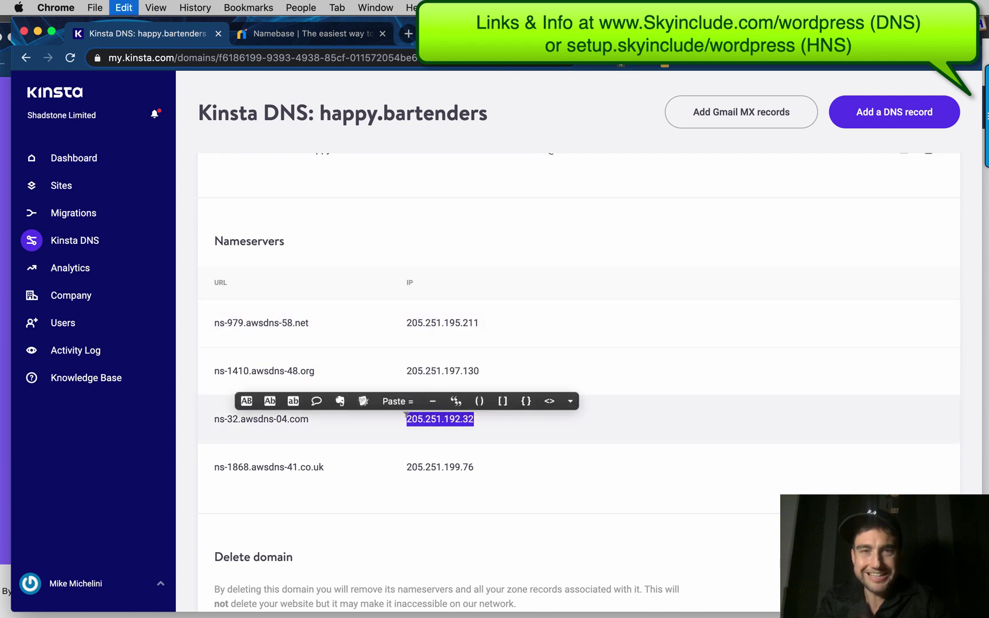
pyautogui.click(301, 33)
pyautogui.click(541, 359)
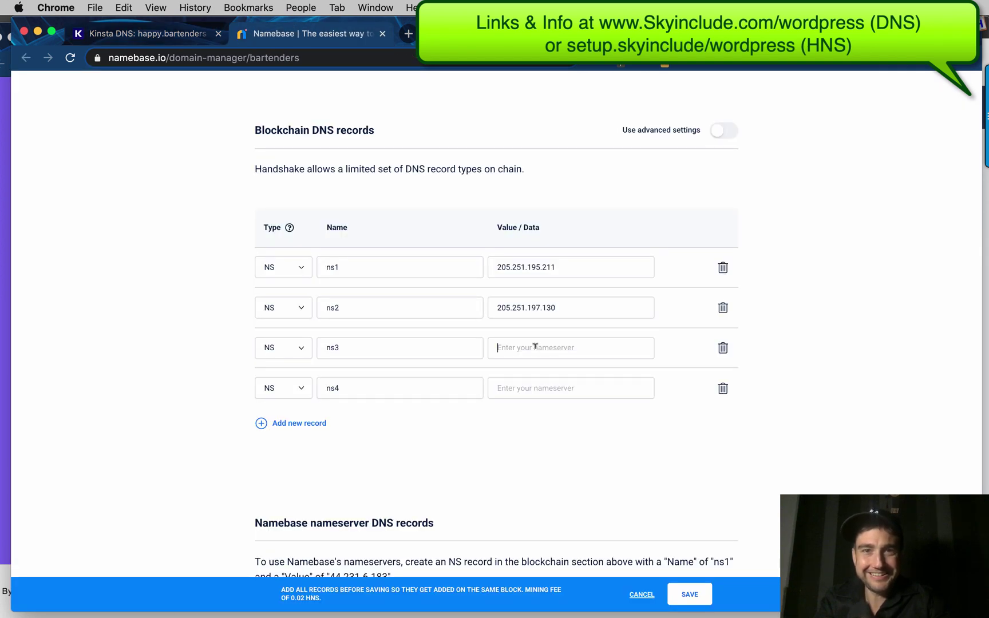
pyautogui.press('super+v')
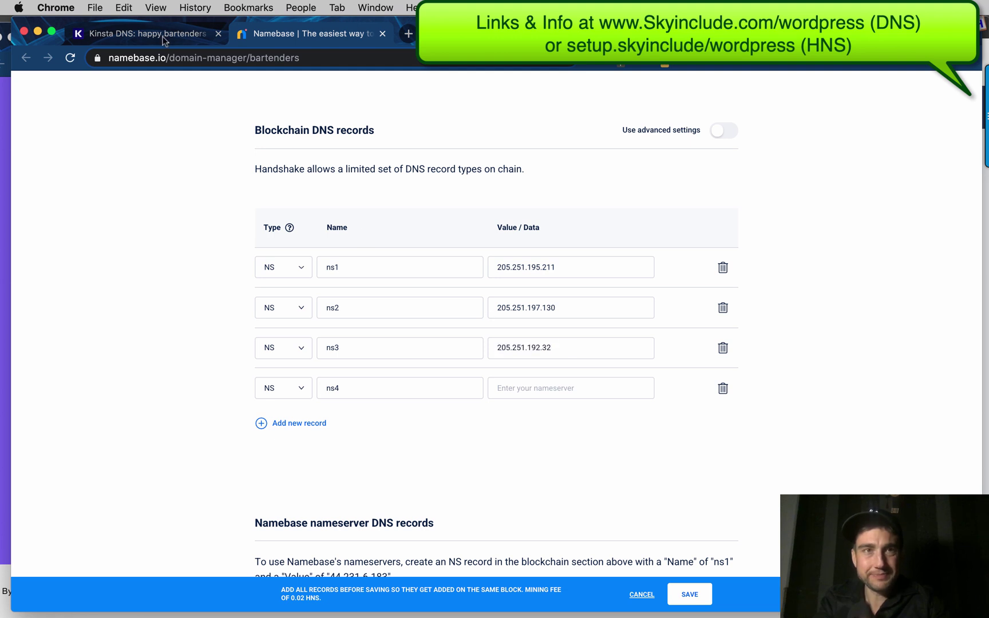
# Copy Kinsta's fourth nameserver IP 205.251.199.76 into the ns4 record's value.
pyautogui.click(163, 37)
pyautogui.moveTo(480, 471); pyautogui.dragTo(406, 467)
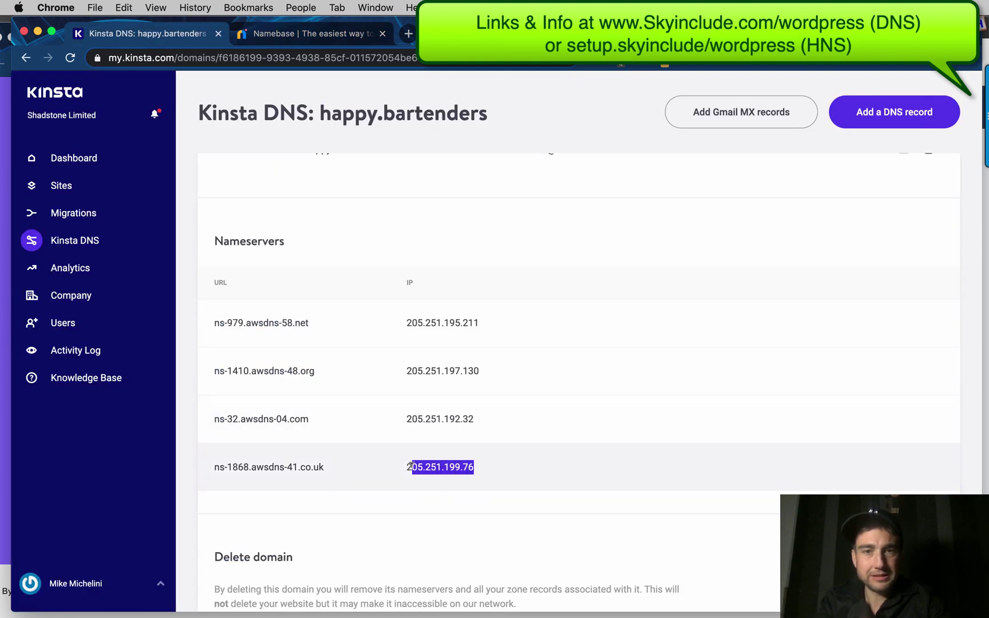
pyautogui.press('super+c')
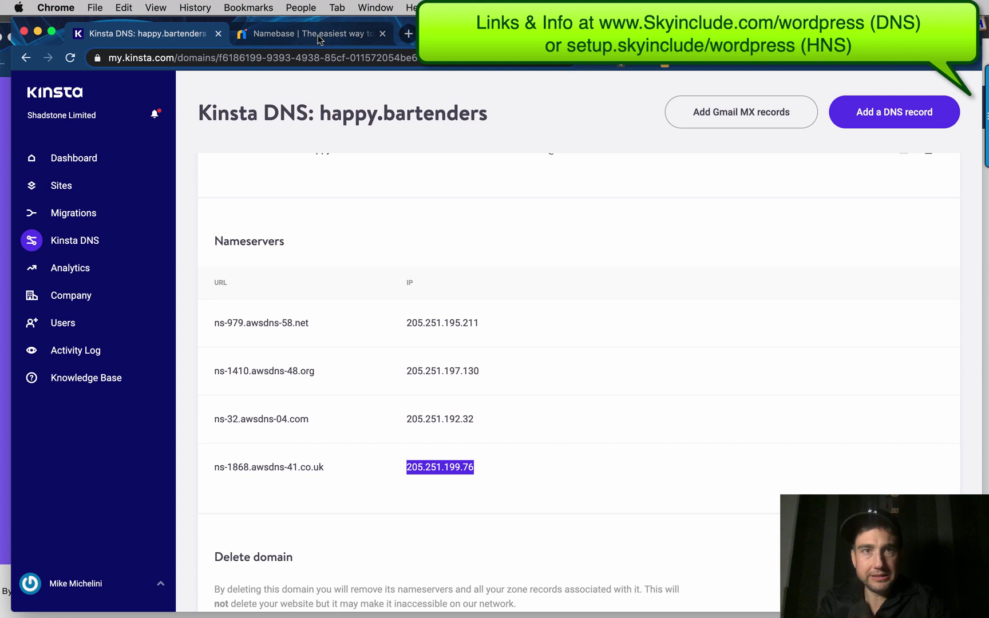
pyautogui.click(312, 34)
pyautogui.click(502, 380)
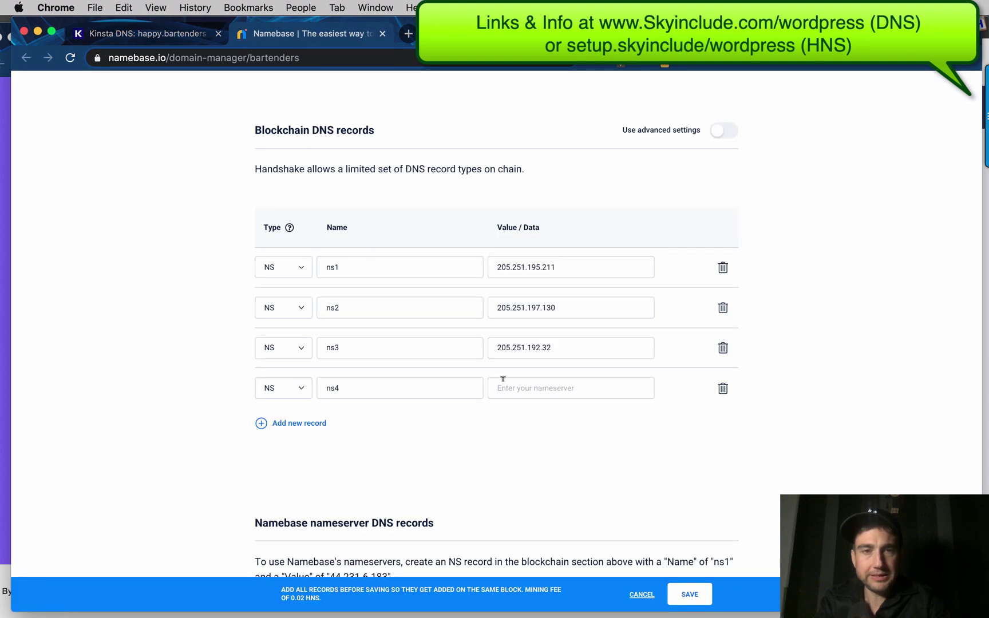
pyautogui.press('super+v')
# Save the four NS records on chain, then check Kinsta's nameserver list and sites list.
pyautogui.click(684, 598)
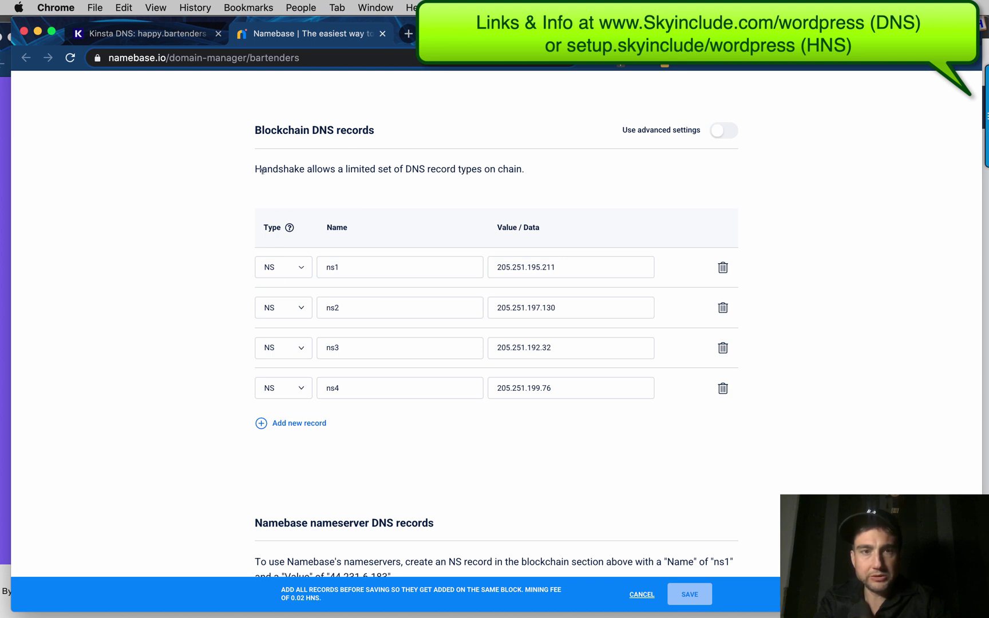
pyautogui.click(150, 35)
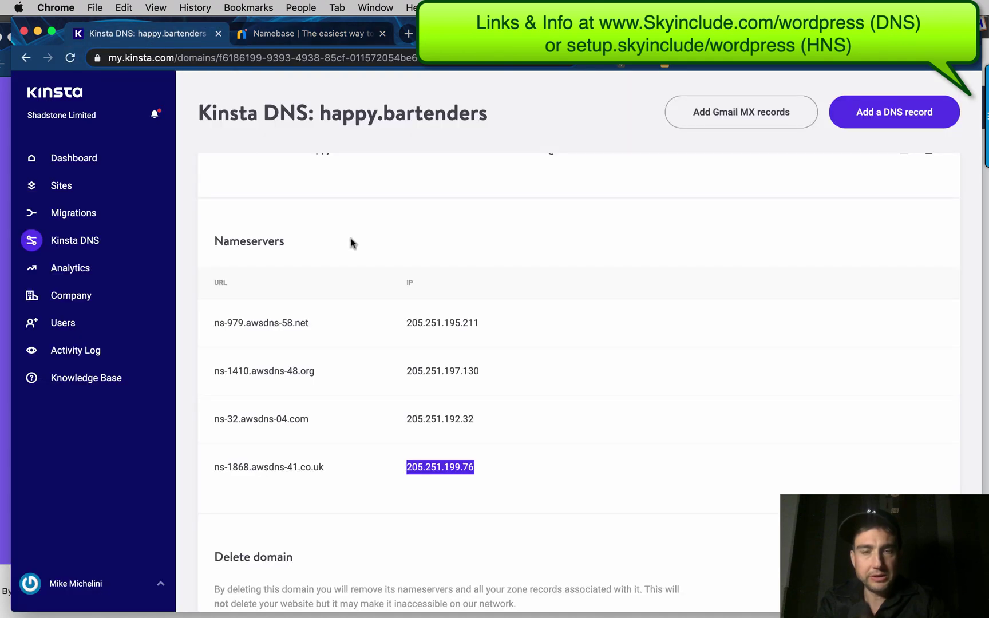
pyautogui.click(75, 189)
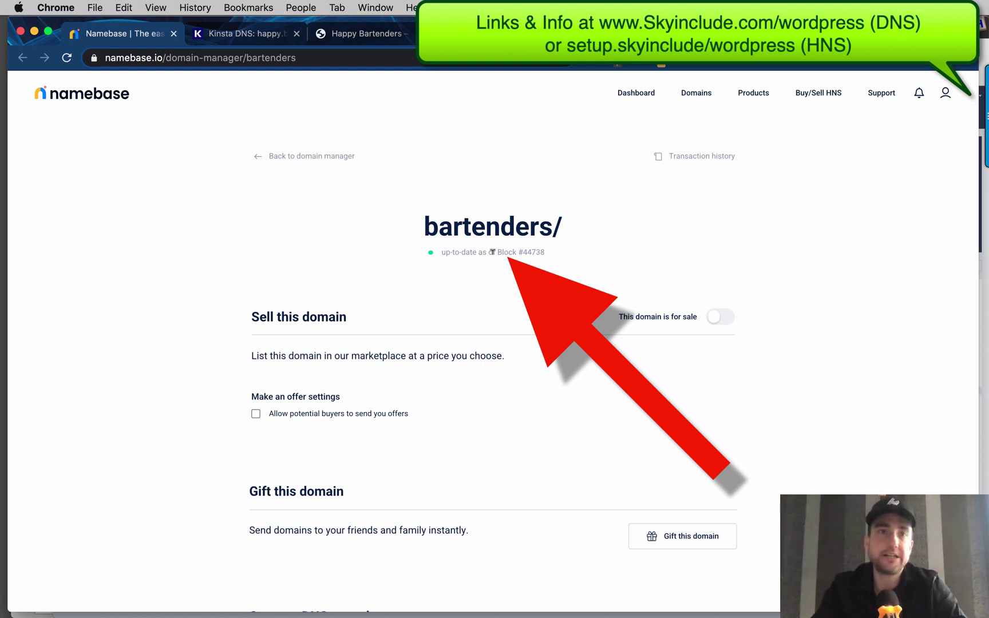
# Review the Kinsta DNS records, then view the Happy Bartenders site, leaving the happy.bartenders address unchanged.
pyautogui.click(236, 33)
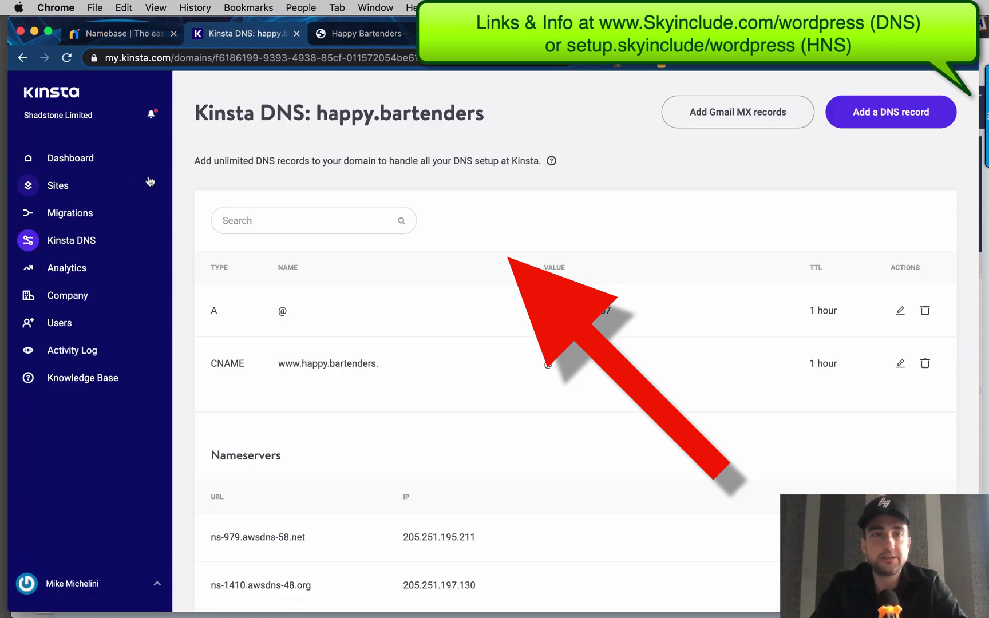
pyautogui.click(371, 39)
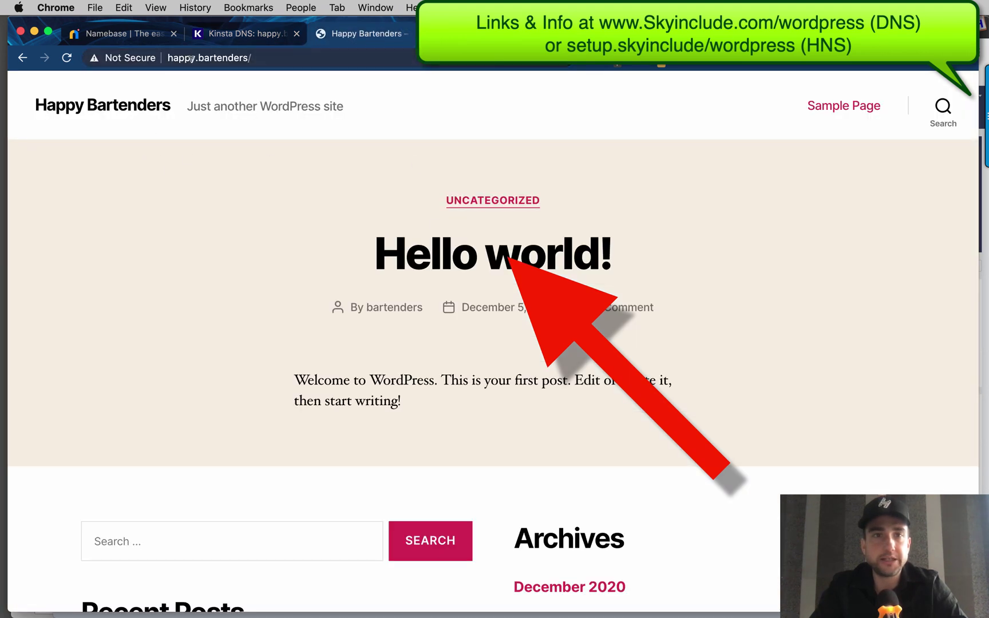
pyautogui.click(170, 57)
pyautogui.write('hhttp://')
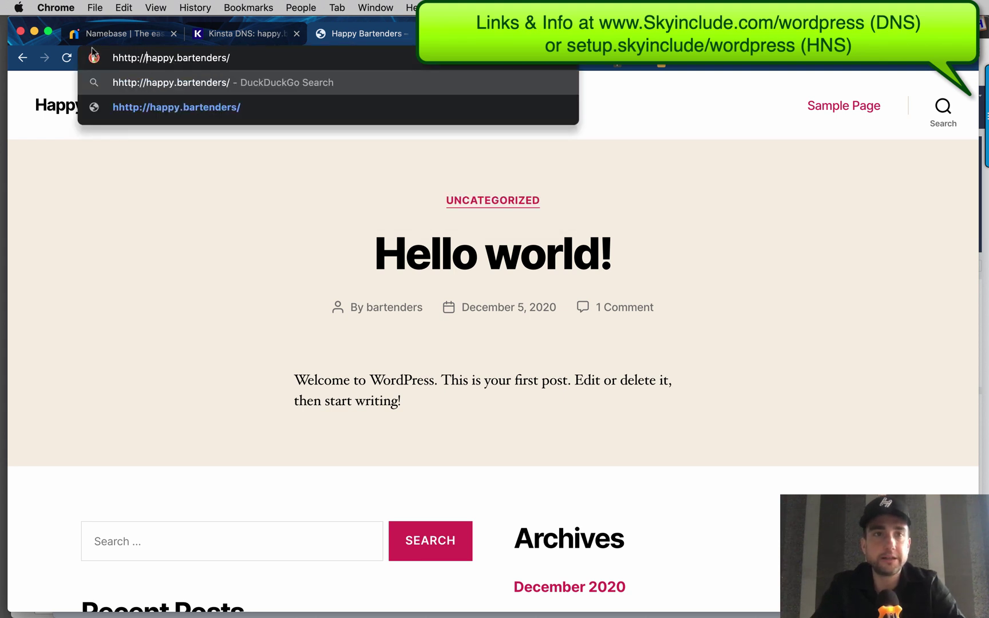
pyautogui.click(121, 57)
pyautogui.press('BackSpace')
pyautogui.press('Escape')
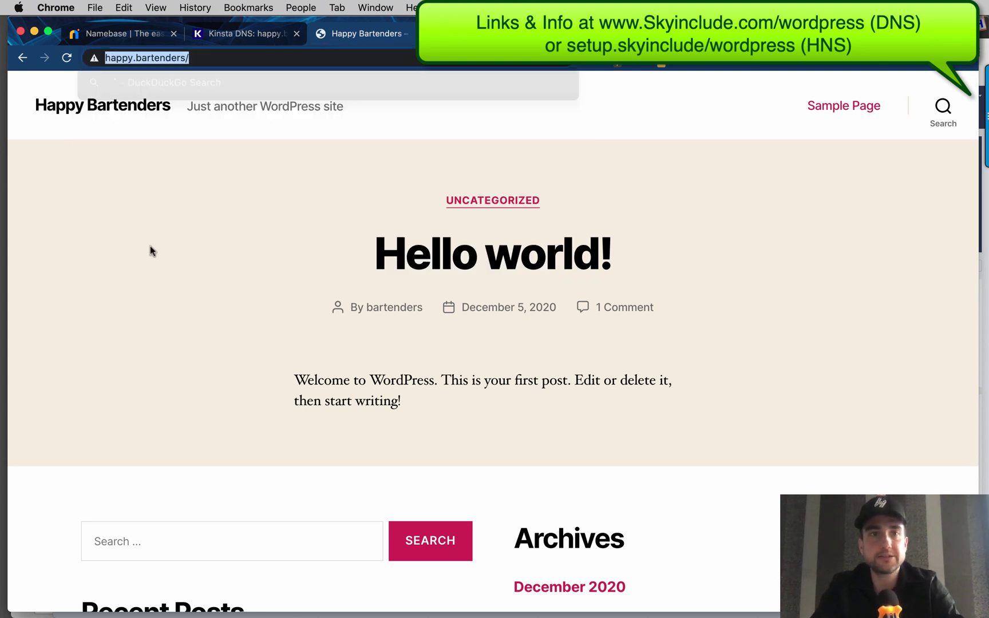
# Open All Posts in the Happy Bartenders admin to see Hello world!, then check the connection info.
pyautogui.write('`')
pyautogui.press('Escape')
pyautogui.click(267, 167)
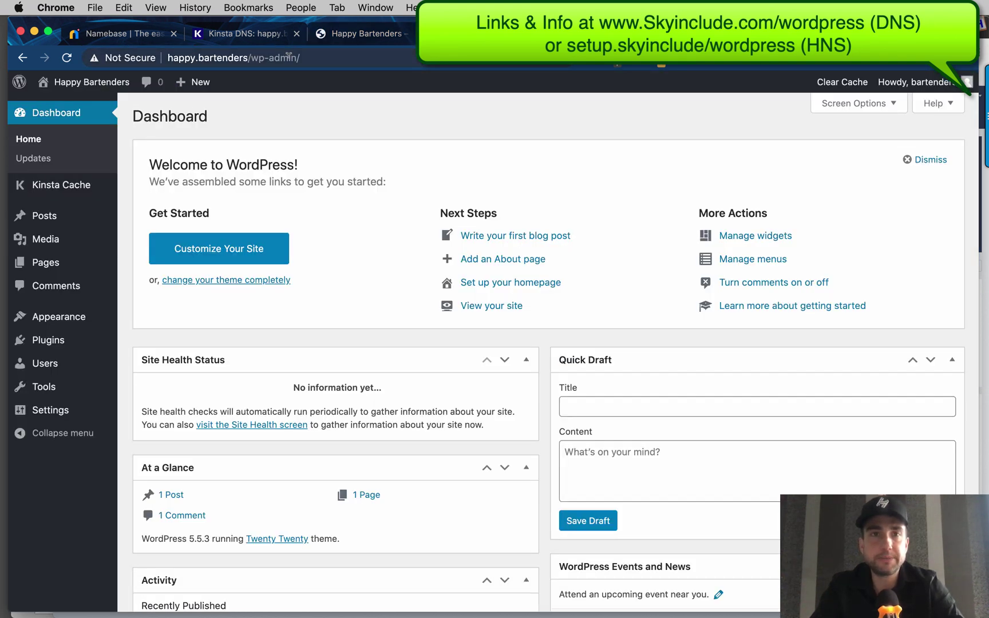
pyautogui.moveTo(54, 222)
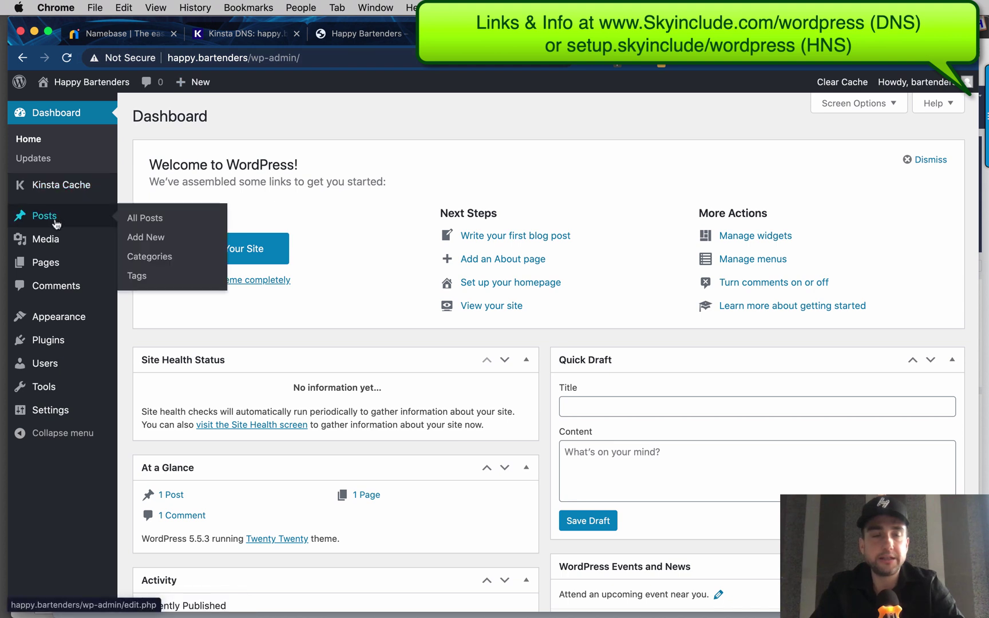
pyautogui.click(143, 222)
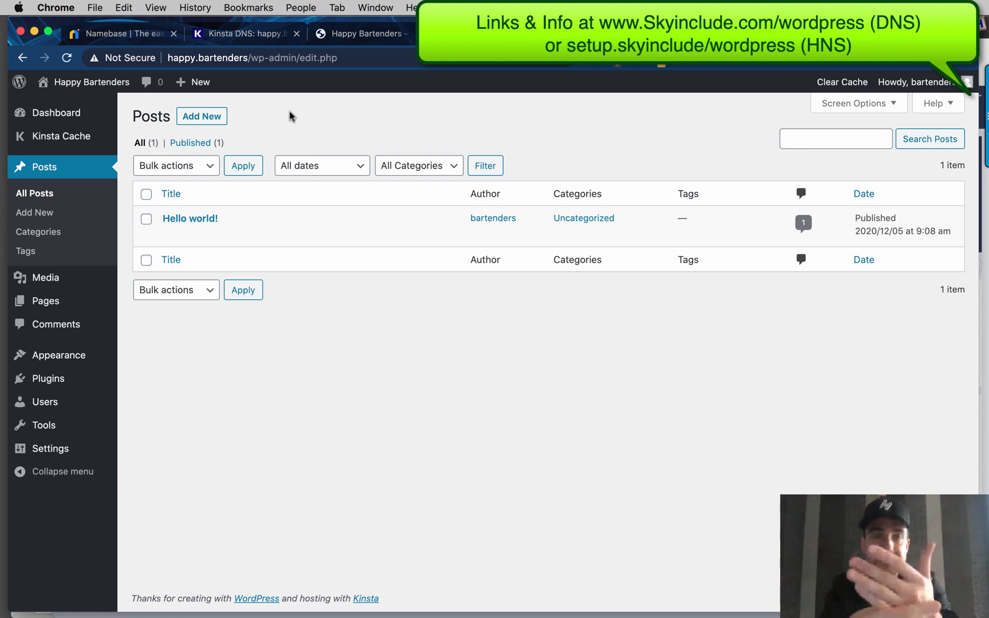
pyautogui.click(122, 58)
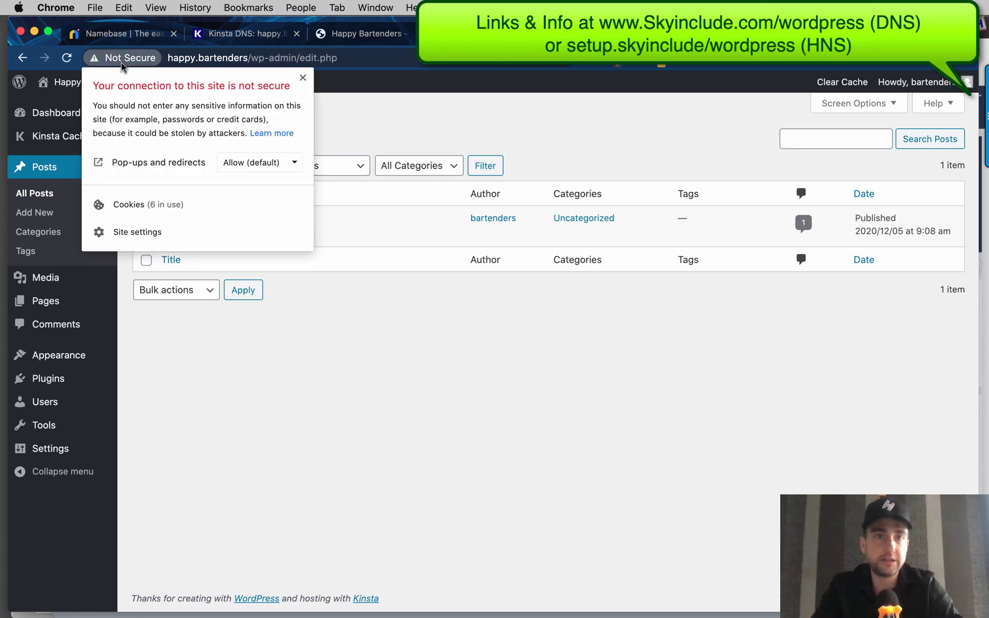
pyautogui.click(359, 113)
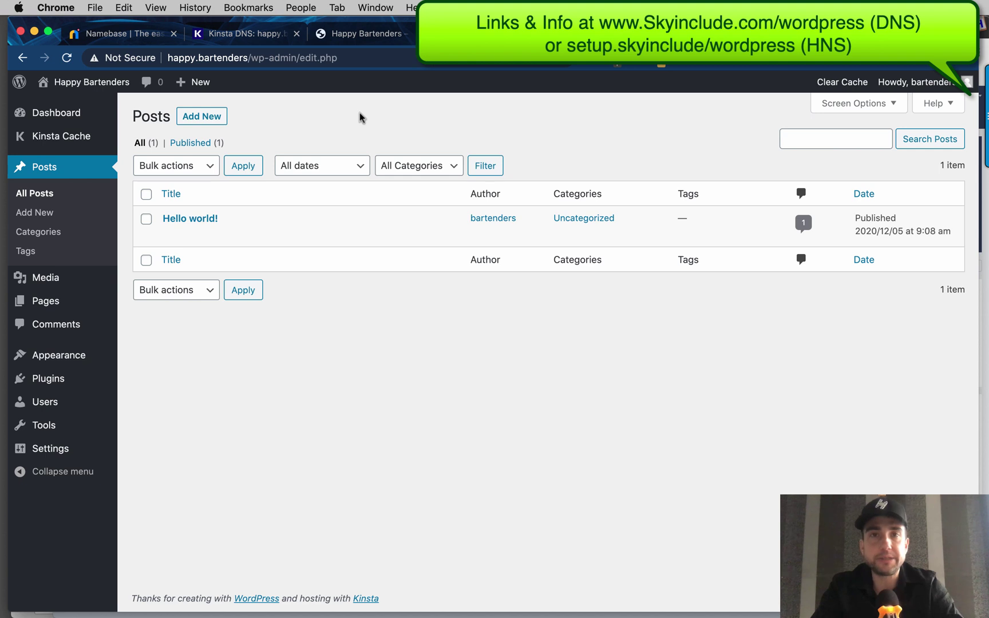
# Glance at the Happy Bartenders front page, then return to the Namebase bartenders/ domain page.
pyautogui.click(363, 34)
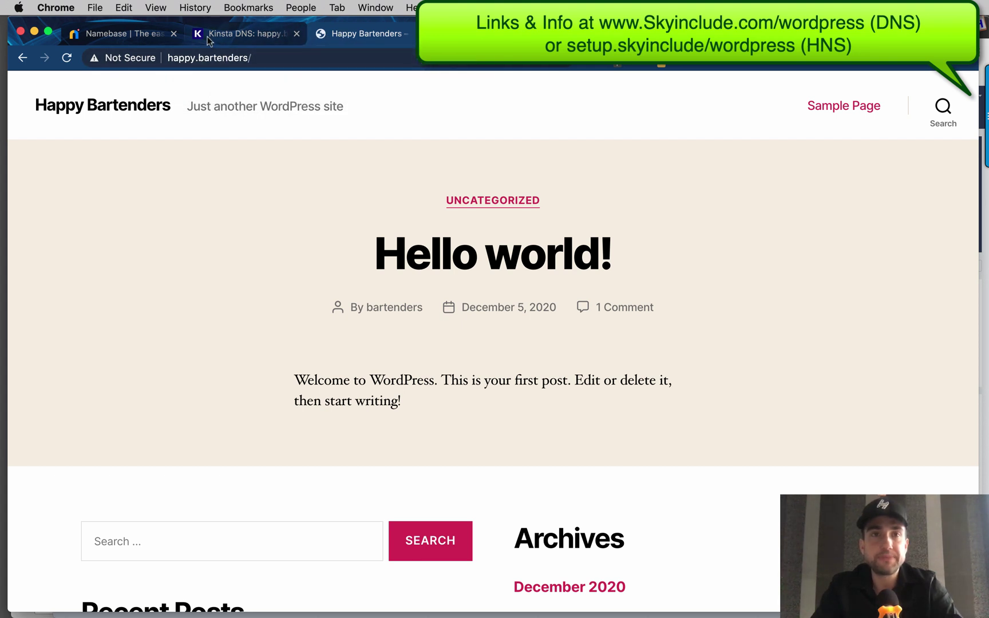
pyautogui.click(113, 36)
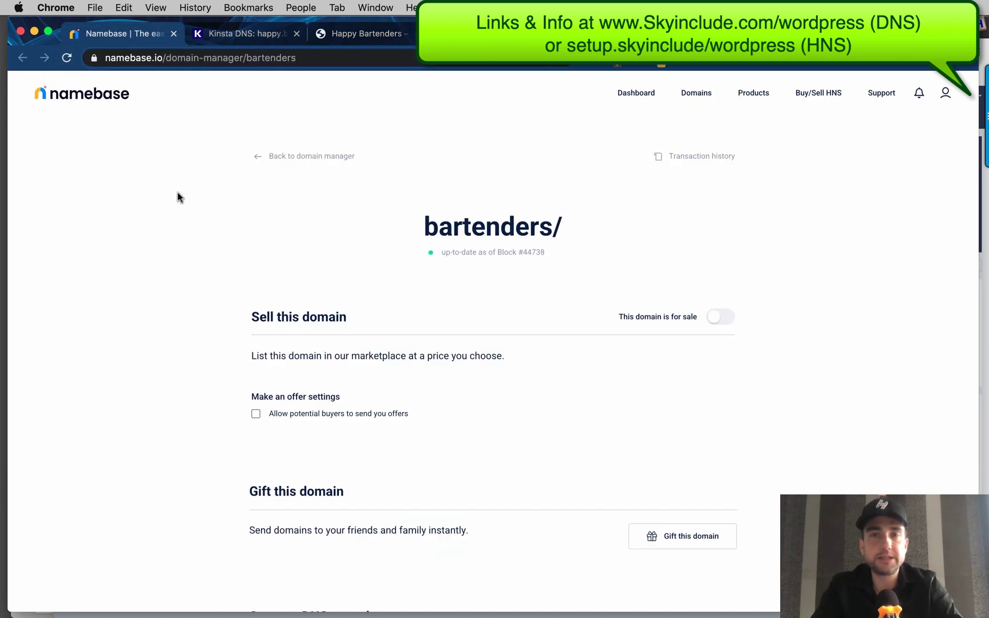